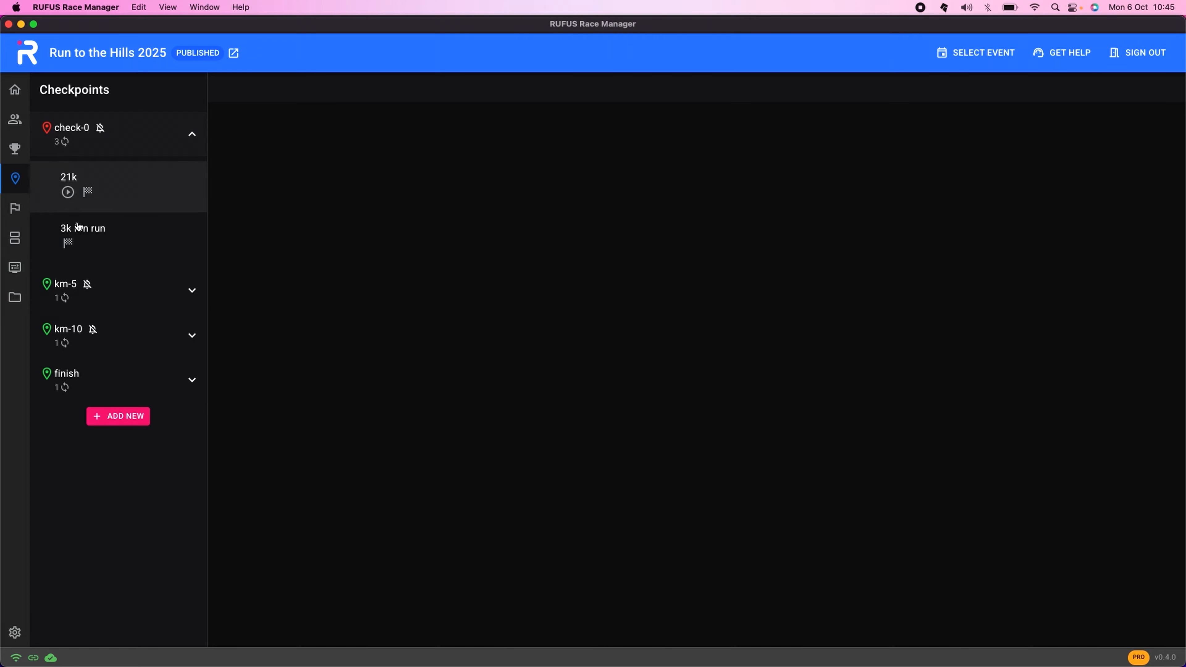
# Step: View the check-0 passings for the 21k race and the 21k race's start information
pyautogui.click(156, 193)
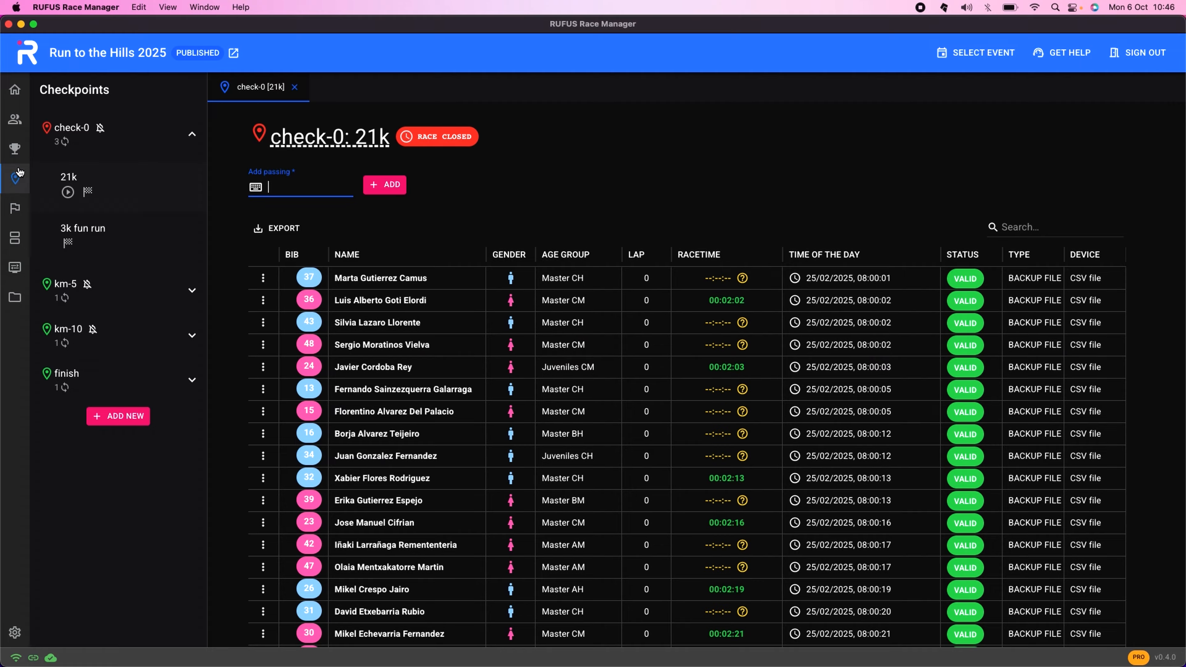
pyautogui.click(15, 209)
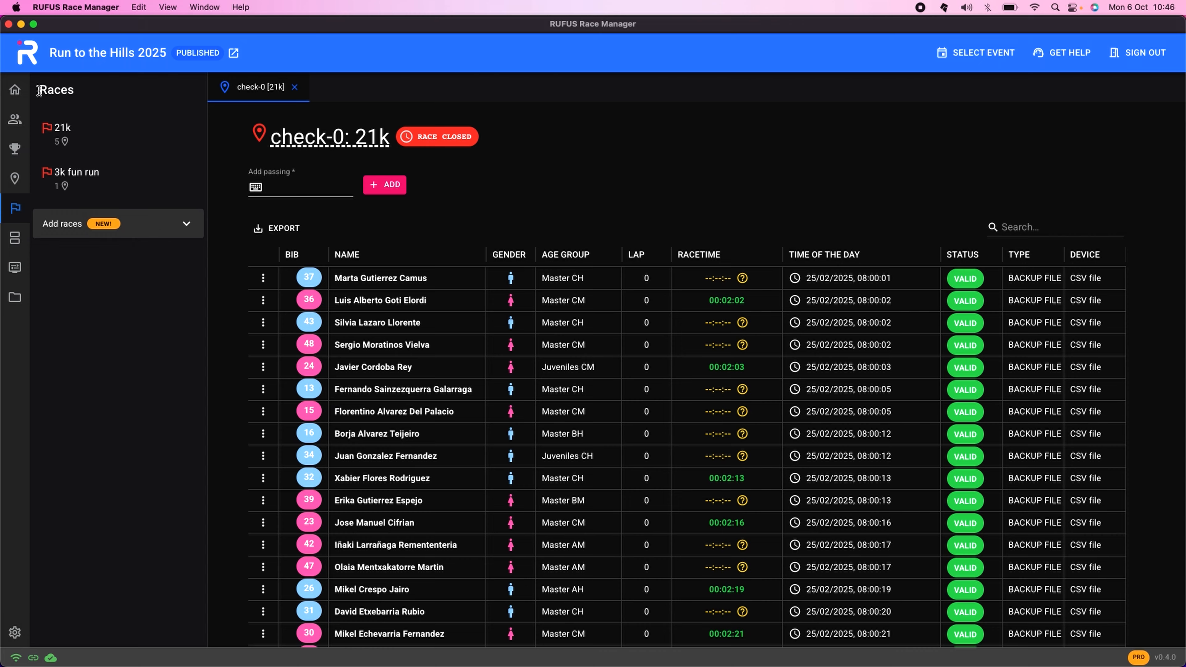
pyautogui.click(186, 224)
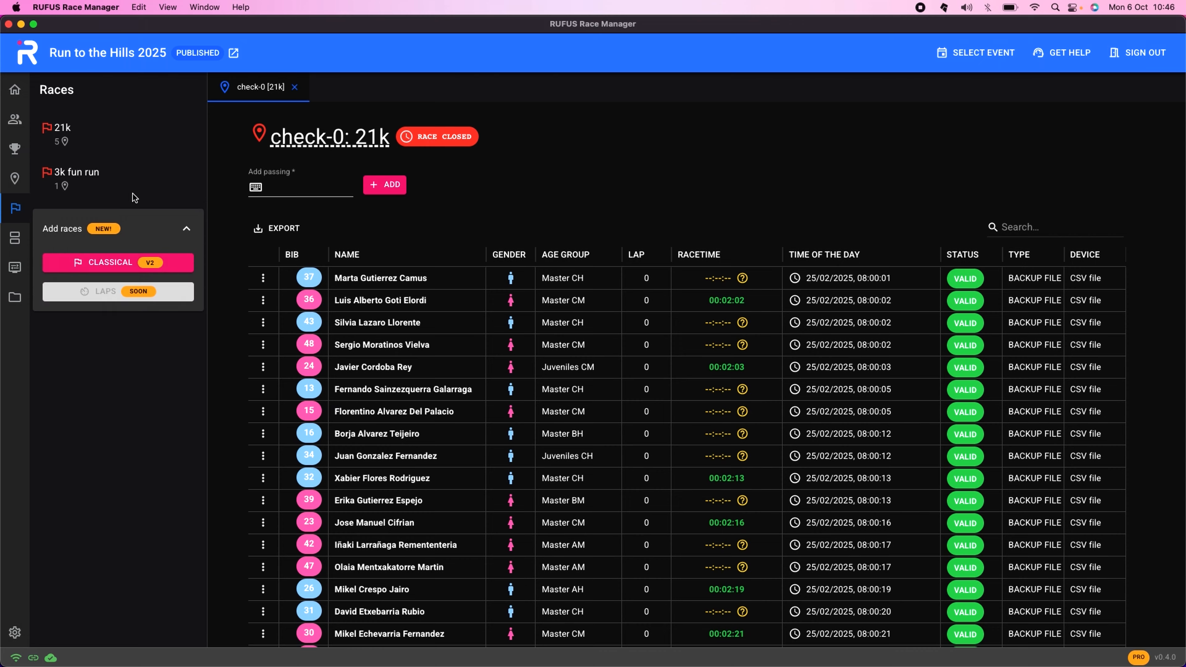
pyautogui.click(120, 138)
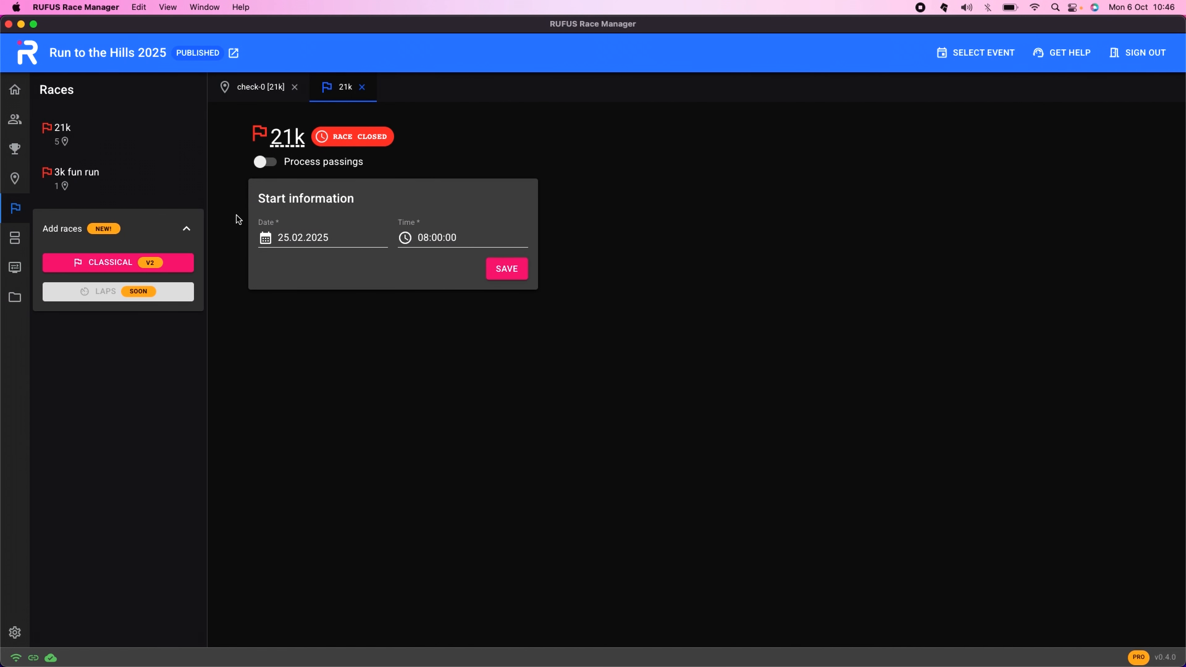
# Step: View the form for a new classical race and close it without saving
pyautogui.click(133, 266)
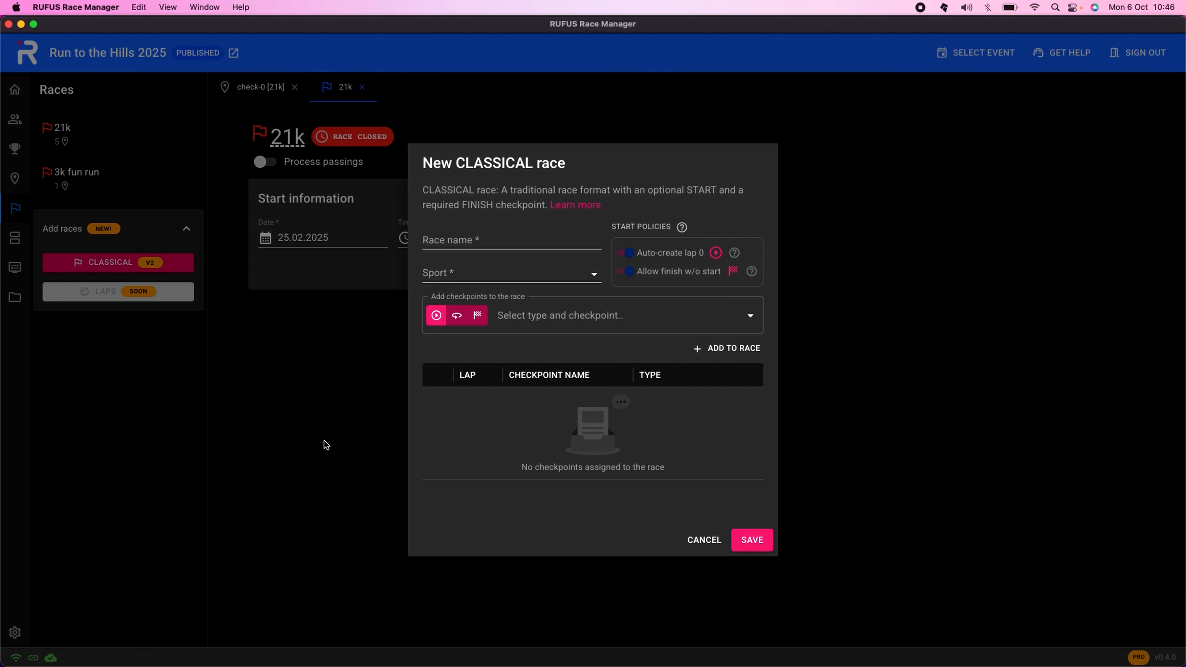
pyautogui.click(341, 437)
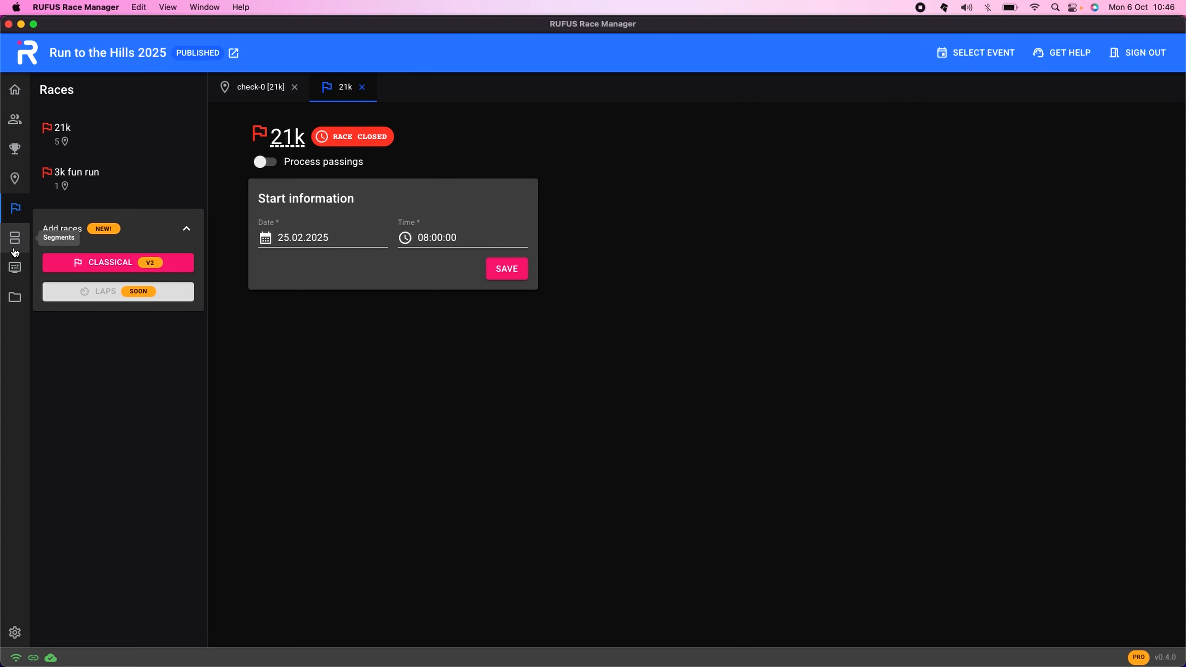
# Step: Look through the segments of the 3k fun run and 21k races, and show the 21k segment times as a table
pyautogui.click(15, 251)
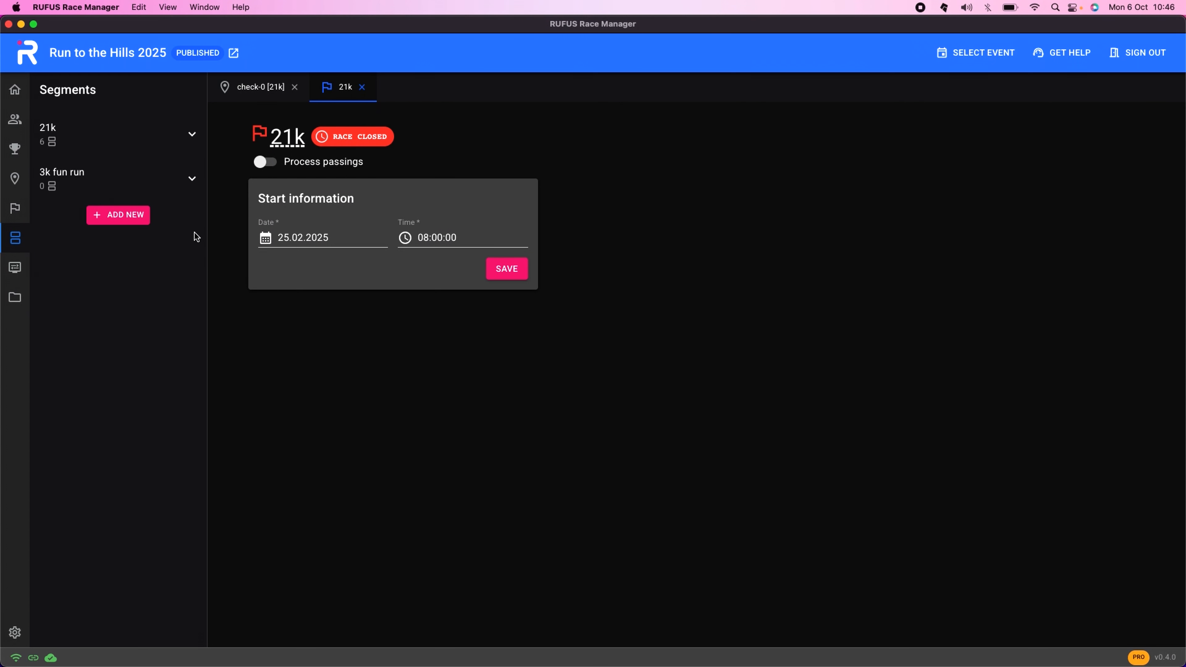
pyautogui.click(192, 182)
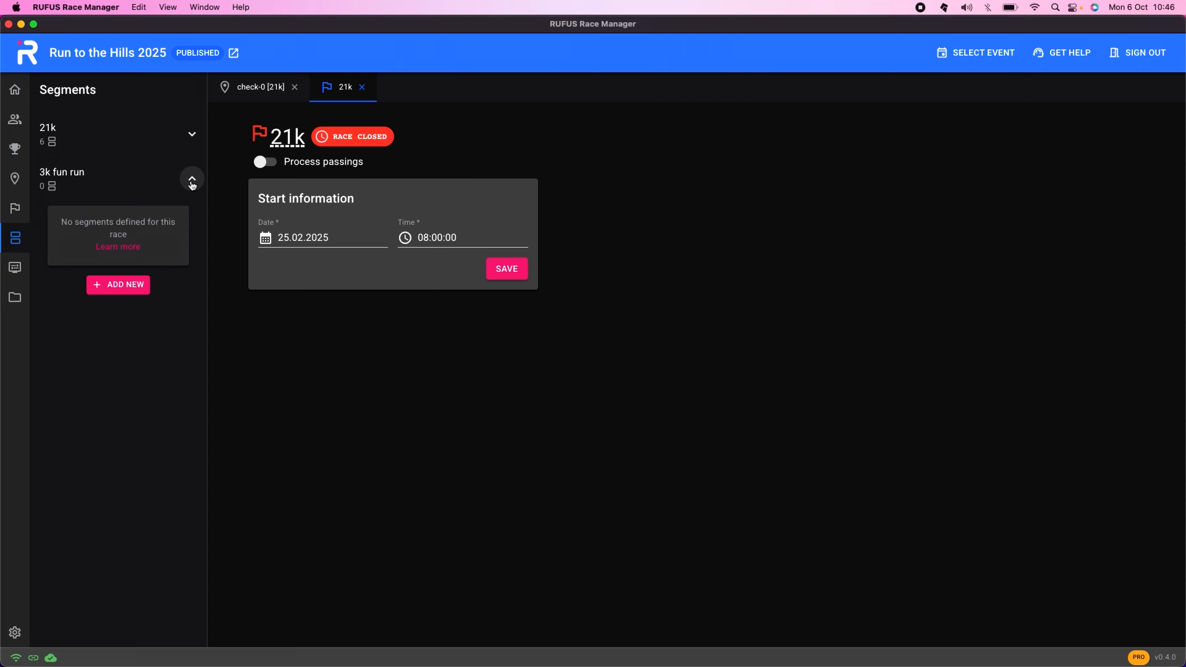
pyautogui.click(192, 183)
pyautogui.click(192, 134)
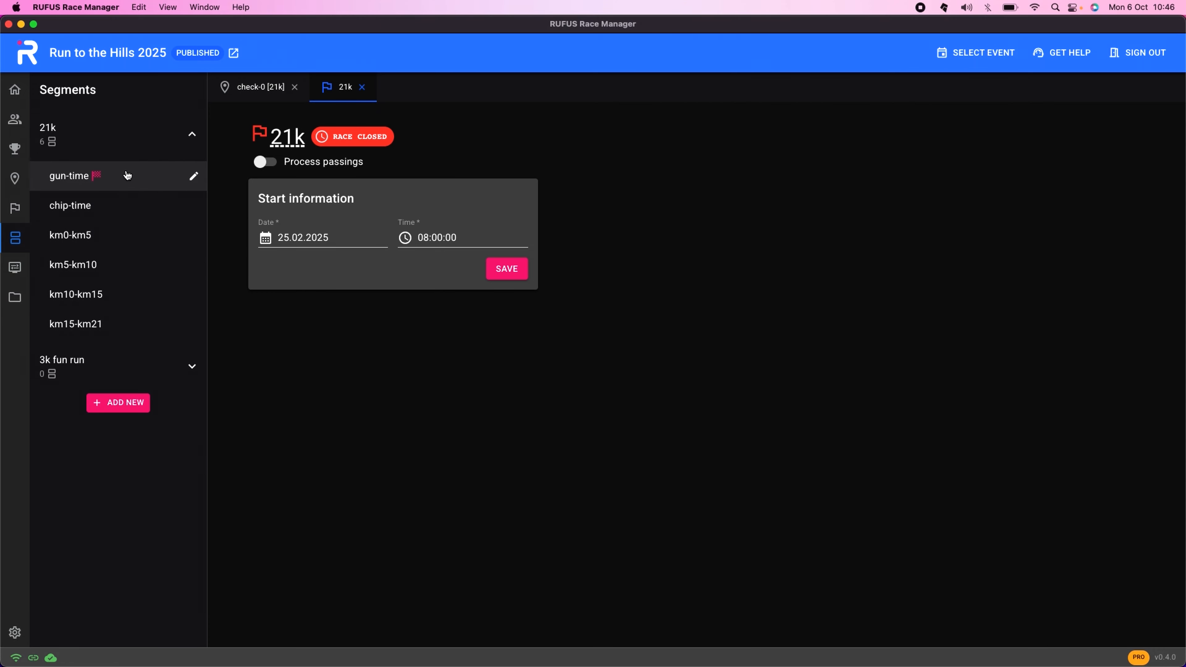
pyautogui.click(138, 148)
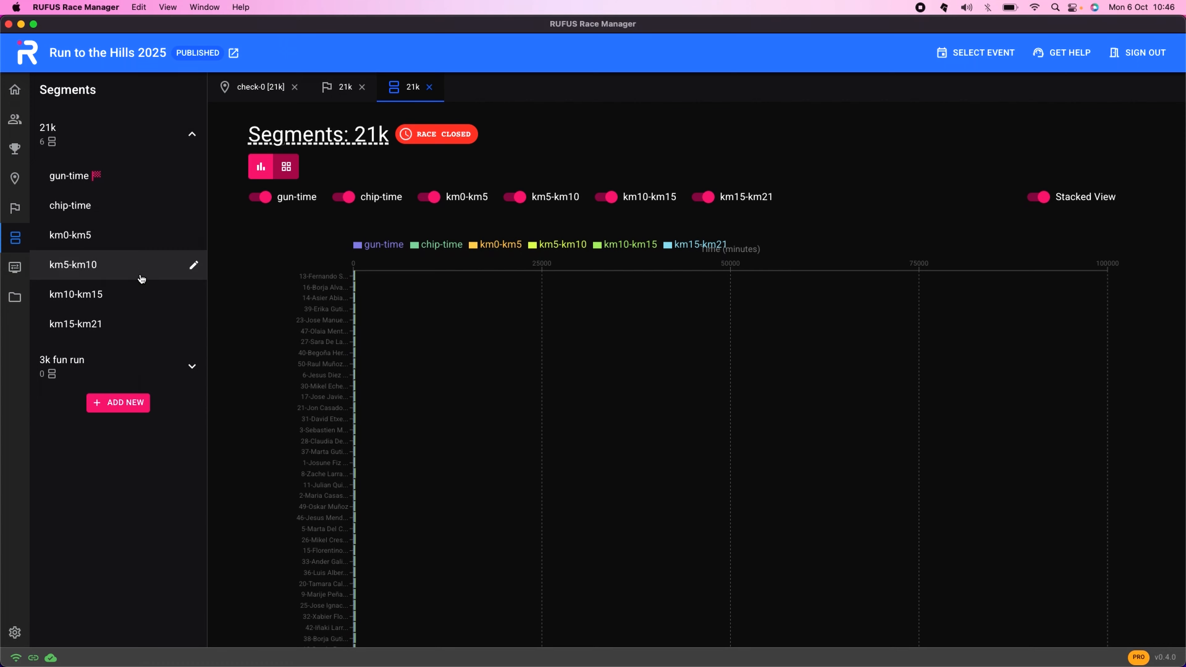
pyautogui.click(286, 167)
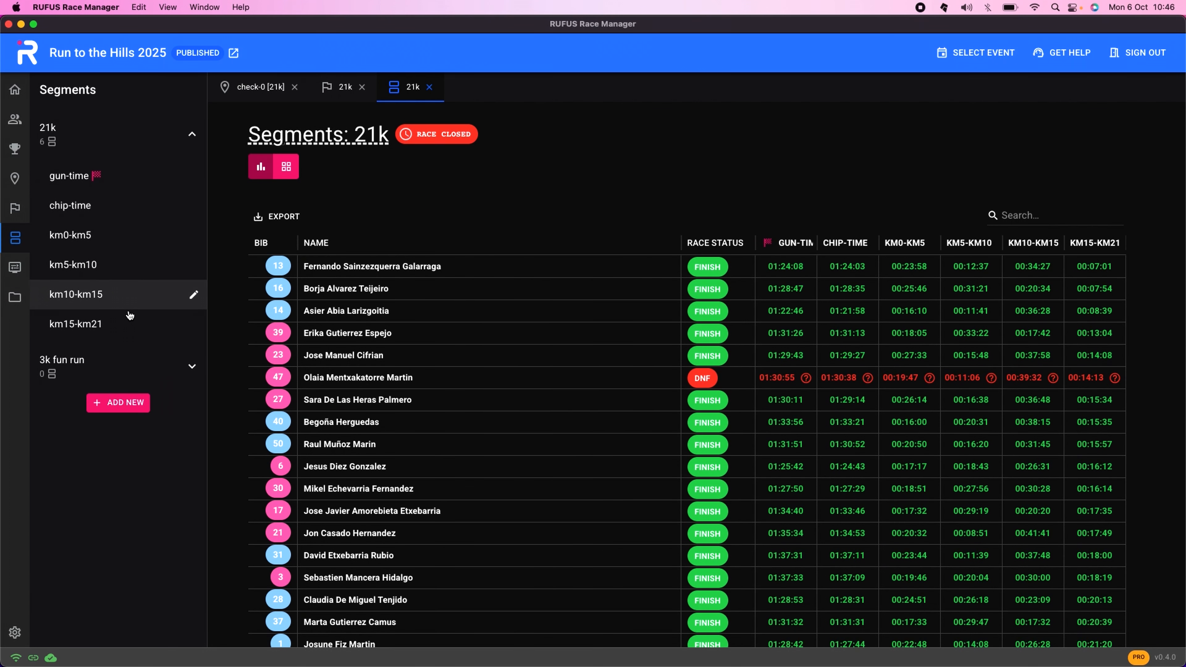
# Step: View the form for a new segment and cancel it
pyautogui.click(117, 403)
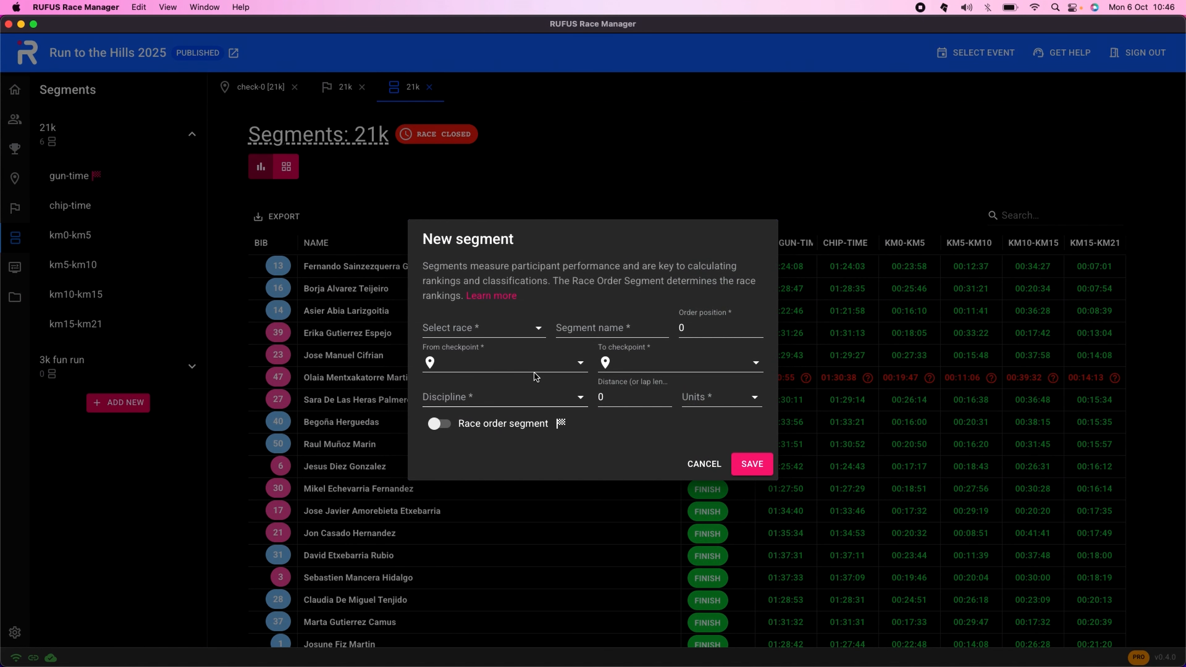
pyautogui.click(706, 464)
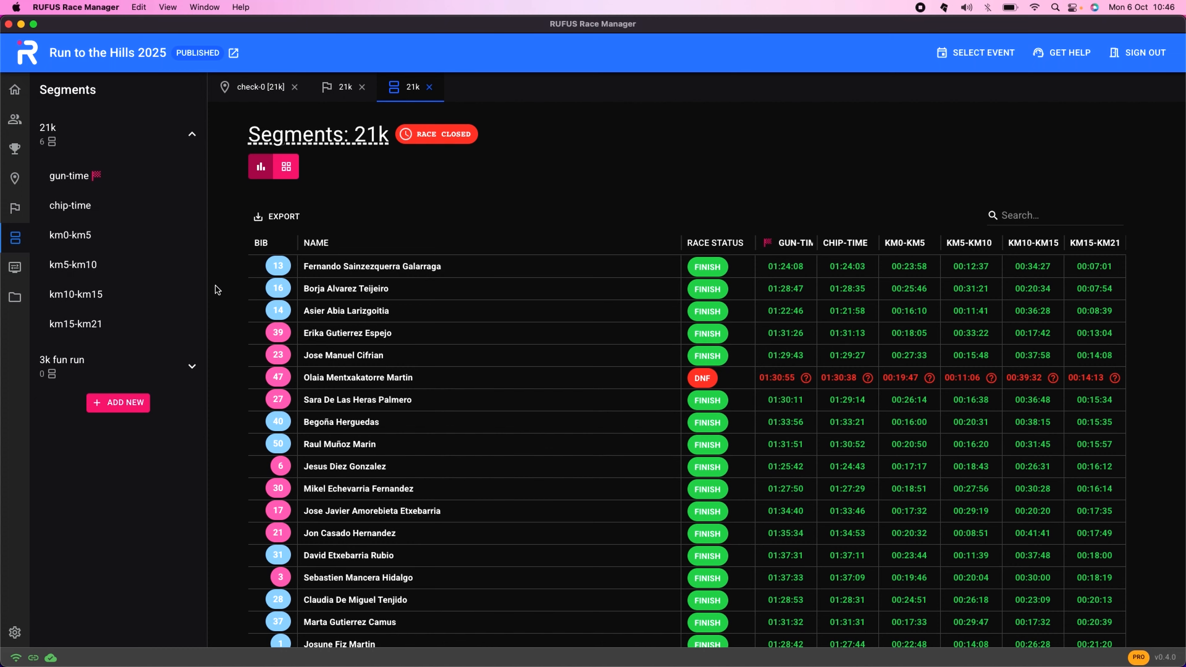
# Step: Review the event's age groups list and its groups list with time differences
pyautogui.click(15, 270)
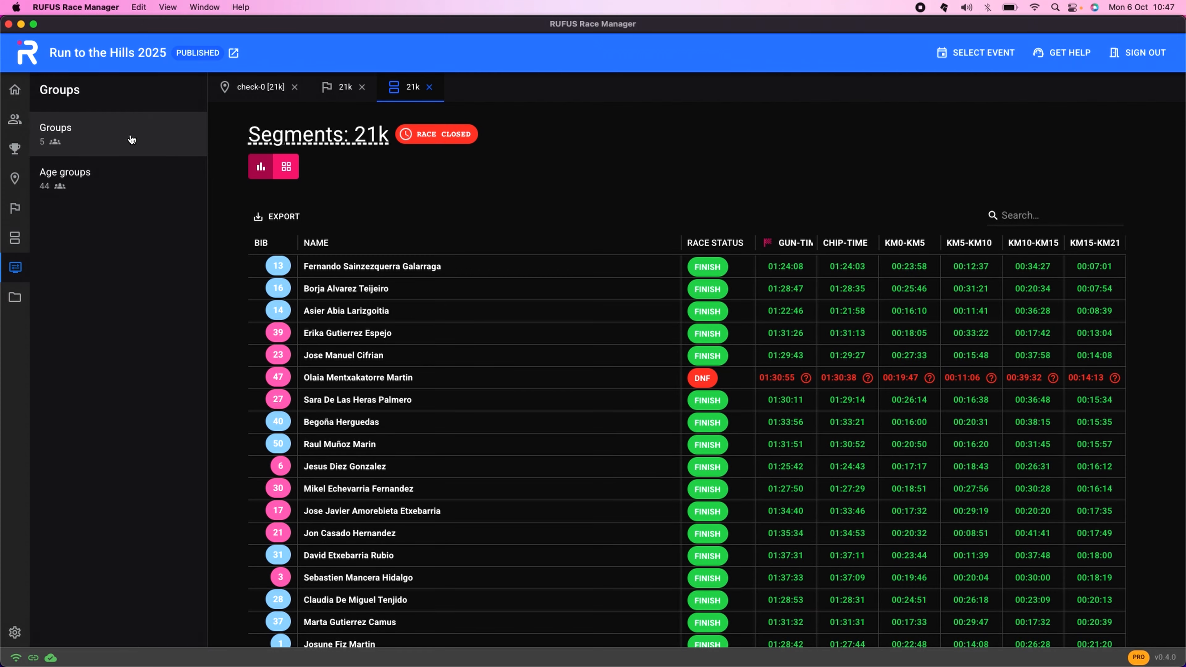
pyautogui.click(129, 180)
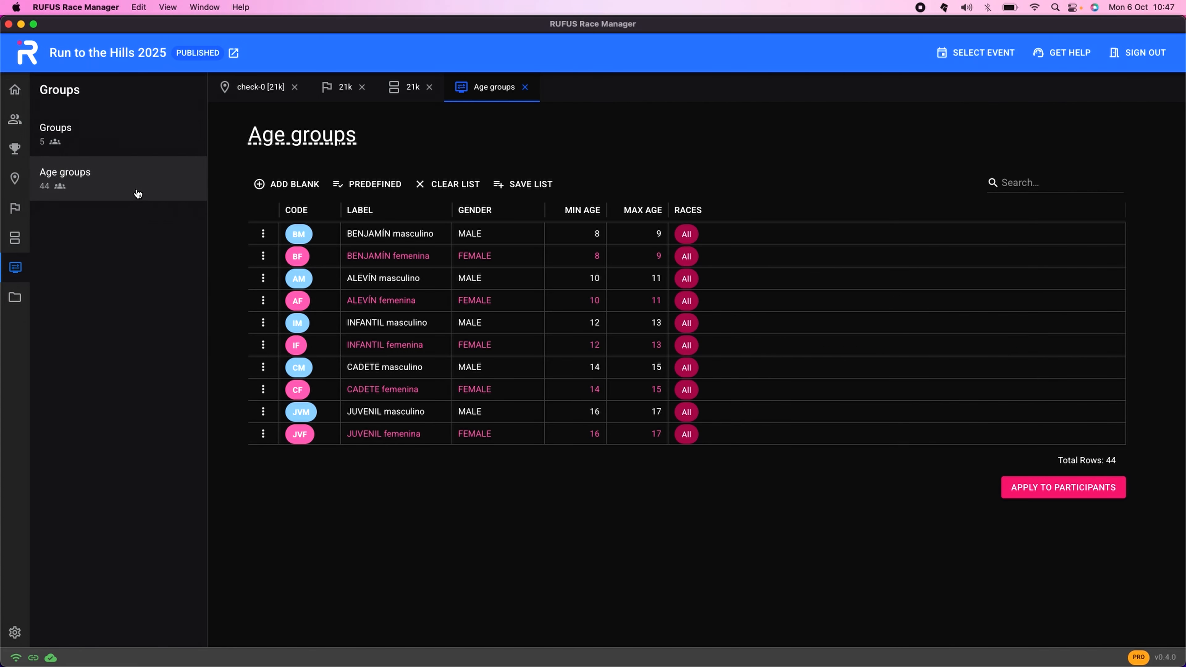
pyautogui.click(130, 137)
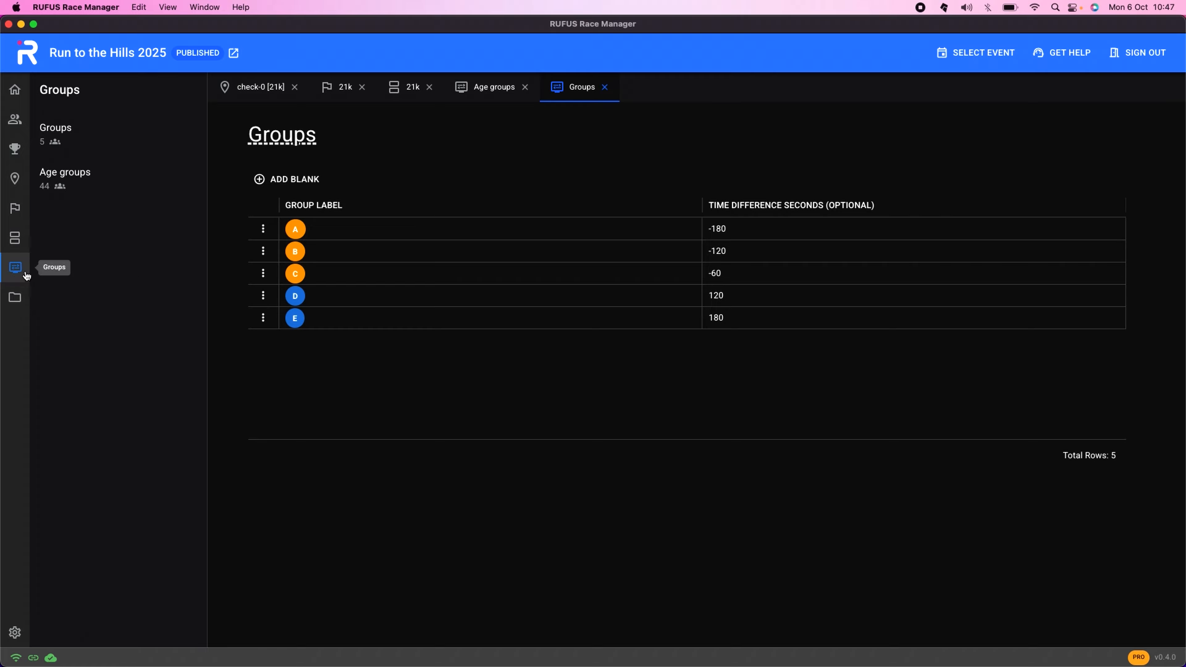
# Step: Show the 21k participants list and reveal the options for adding participants
pyautogui.click(18, 127)
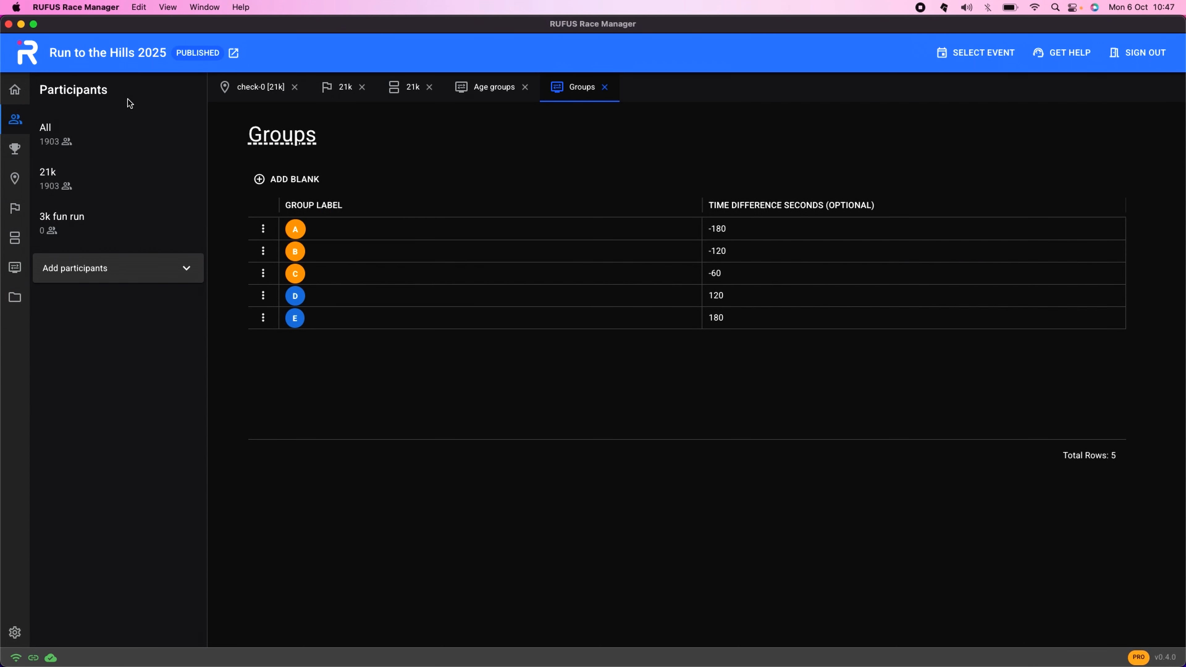
pyautogui.click(107, 173)
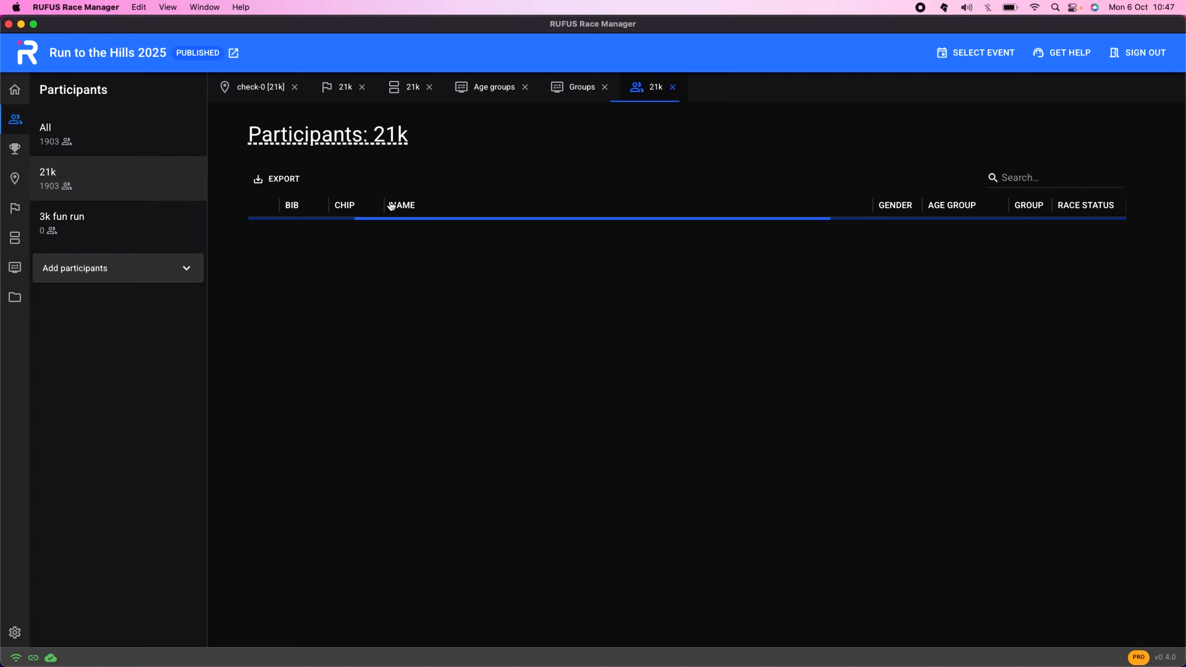
pyautogui.click(191, 269)
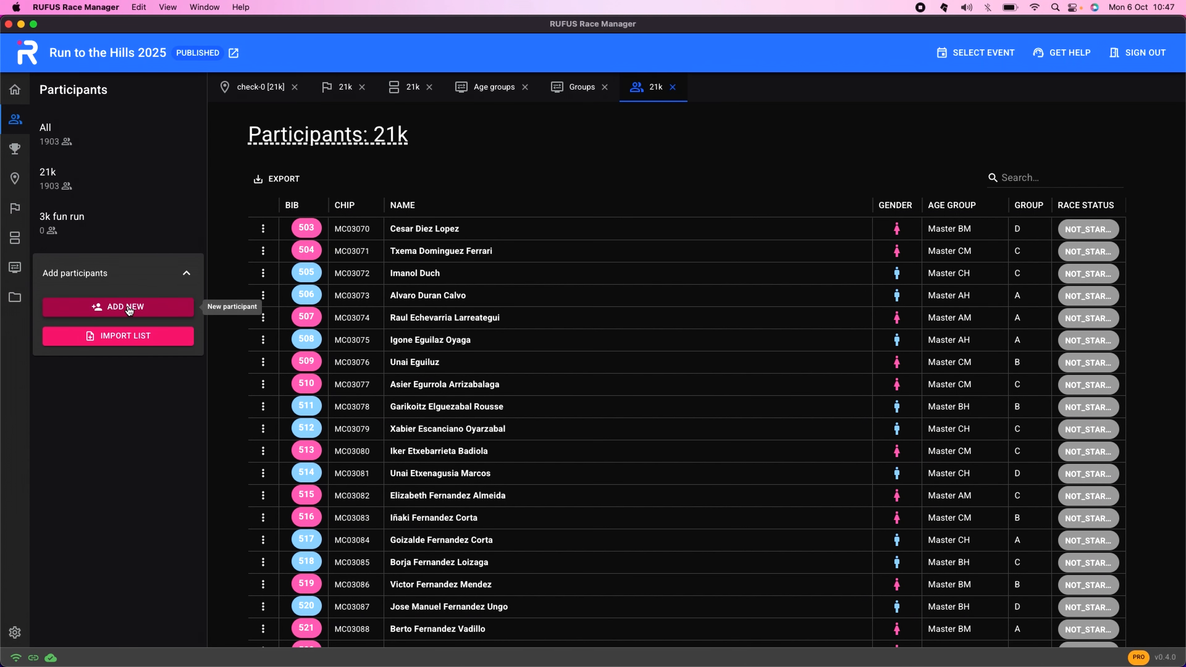
# Step: Show the devices overview and expand the lists of cloud and local devices
pyautogui.click(15, 297)
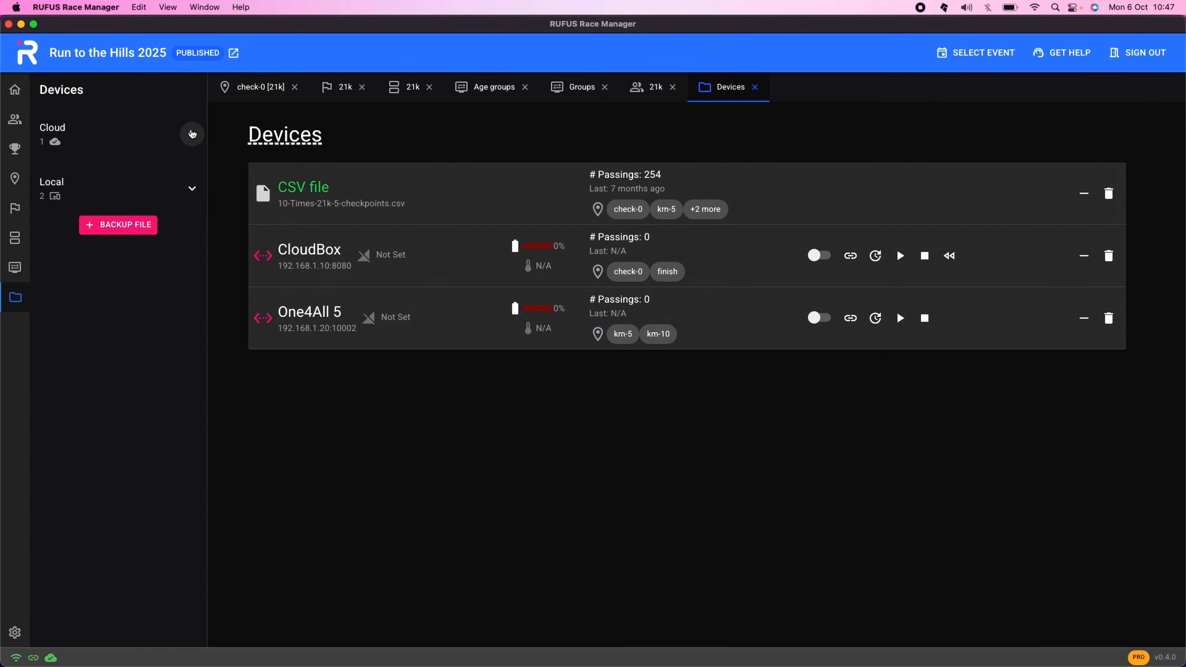
pyautogui.click(192, 134)
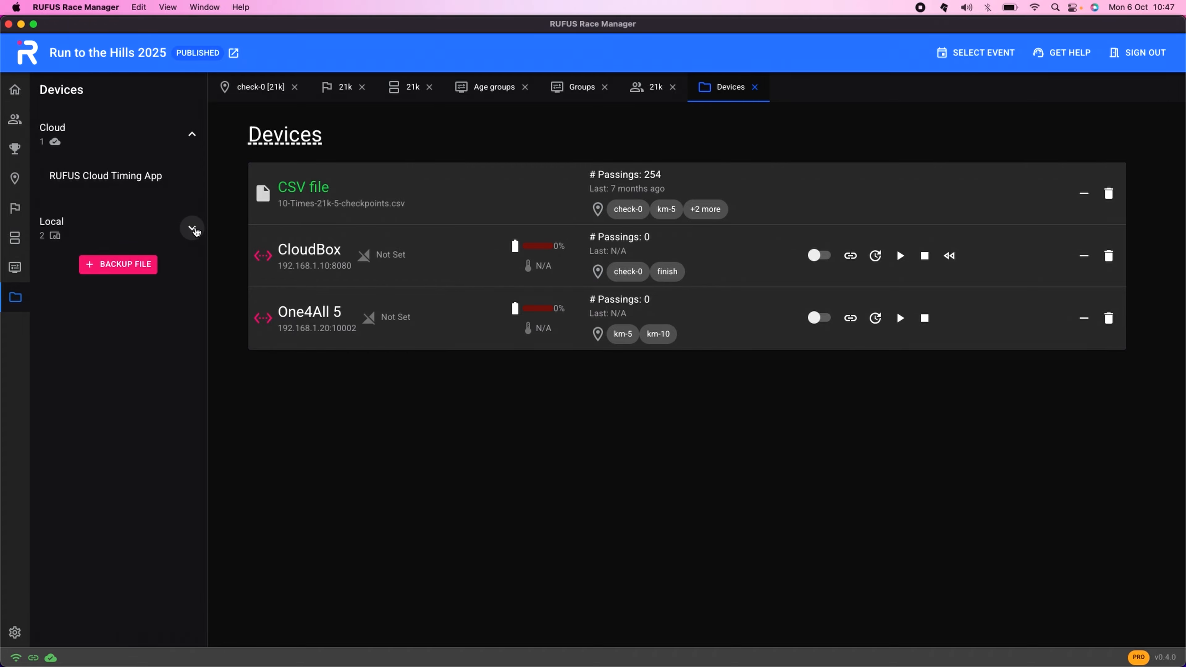
pyautogui.click(195, 231)
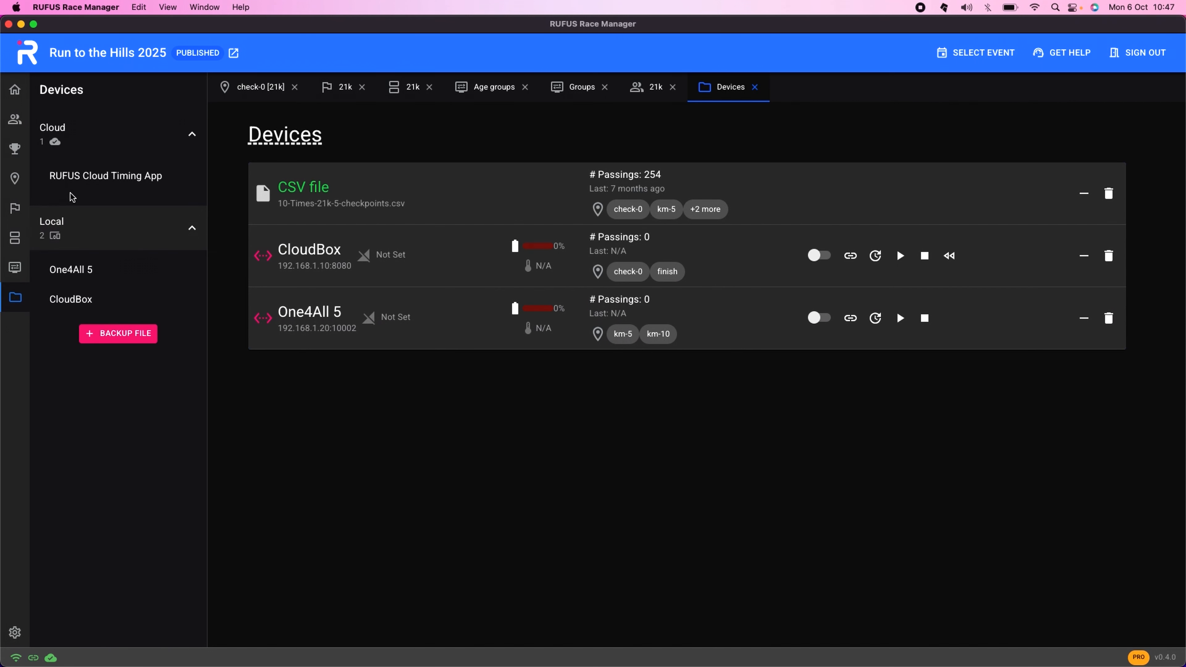
# Step: Open the Event Control view and look through the passings listed for the event
pyautogui.click(16, 89)
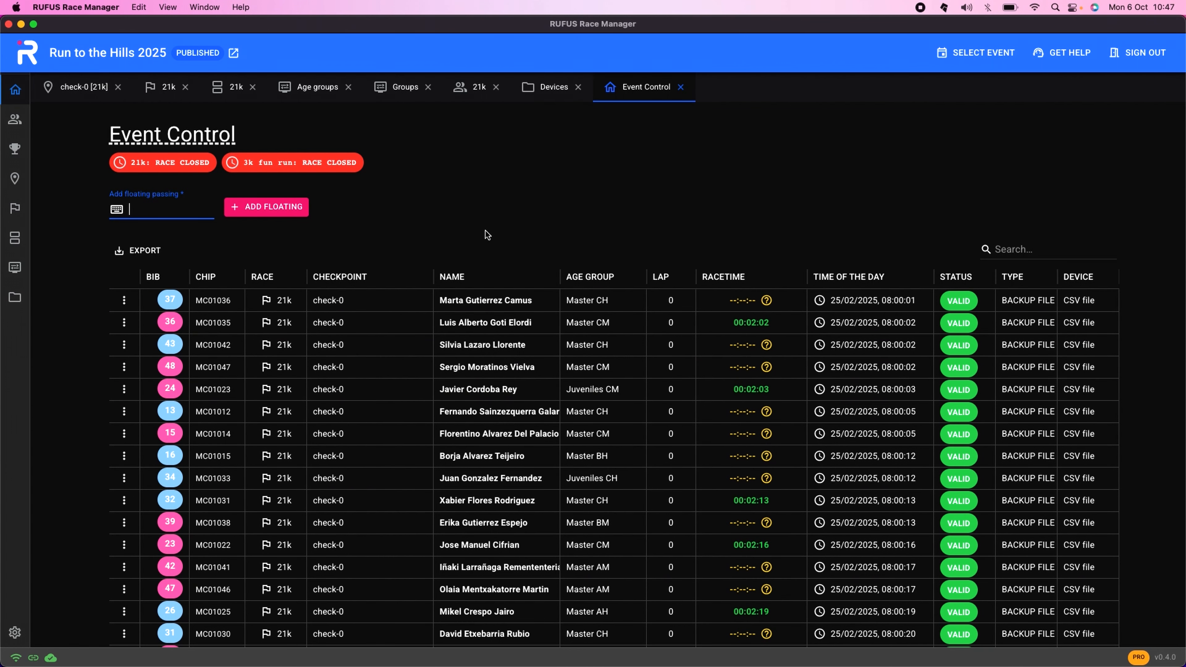
pyautogui.scroll(-2, 486, 231)
pyautogui.scroll(2, 486, 235)
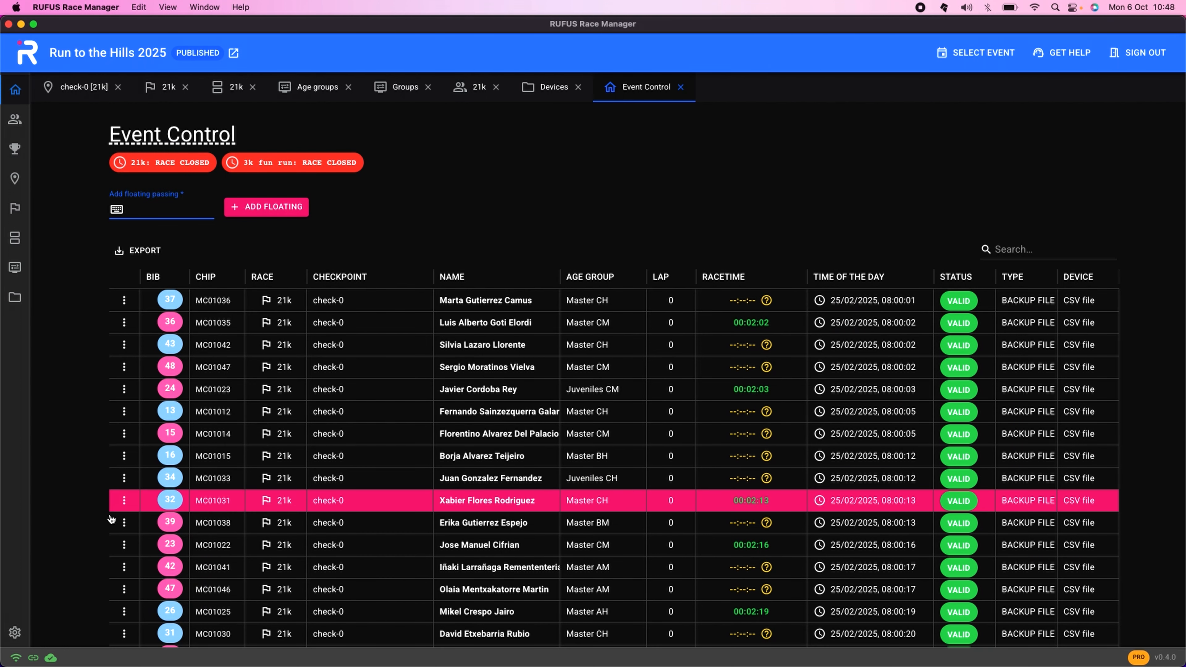
# Step: Review the event settings for gender mapping, timekeeping options, reference date and notifications
pyautogui.click(14, 634)
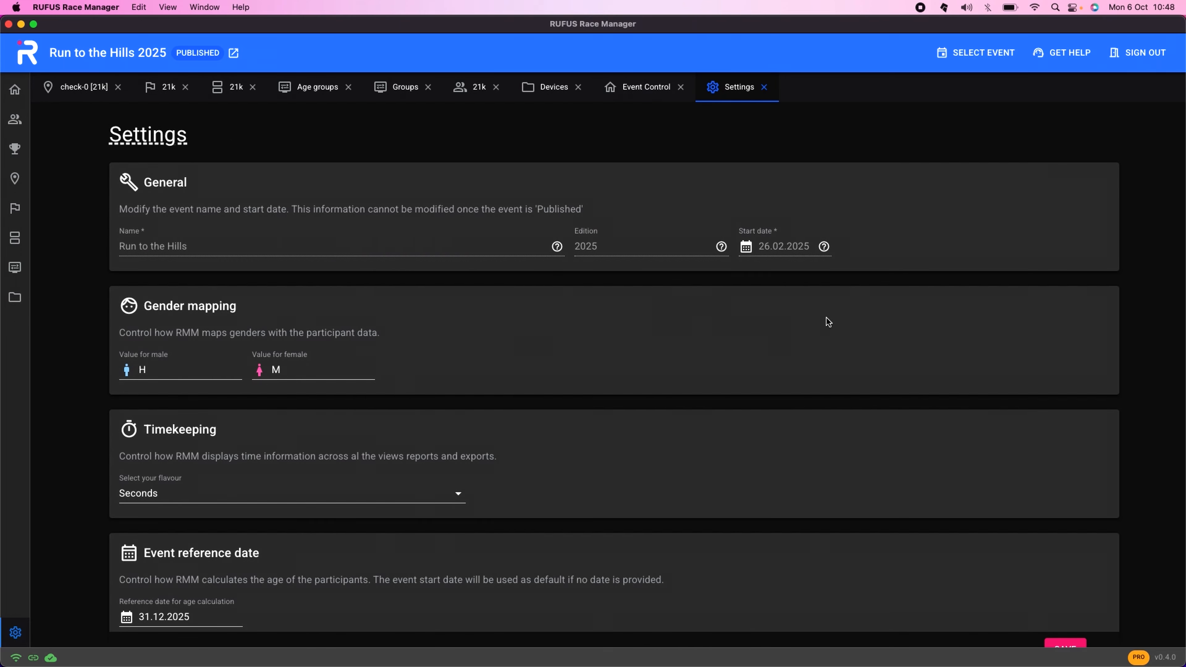
pyautogui.scroll(-1, 808, 363)
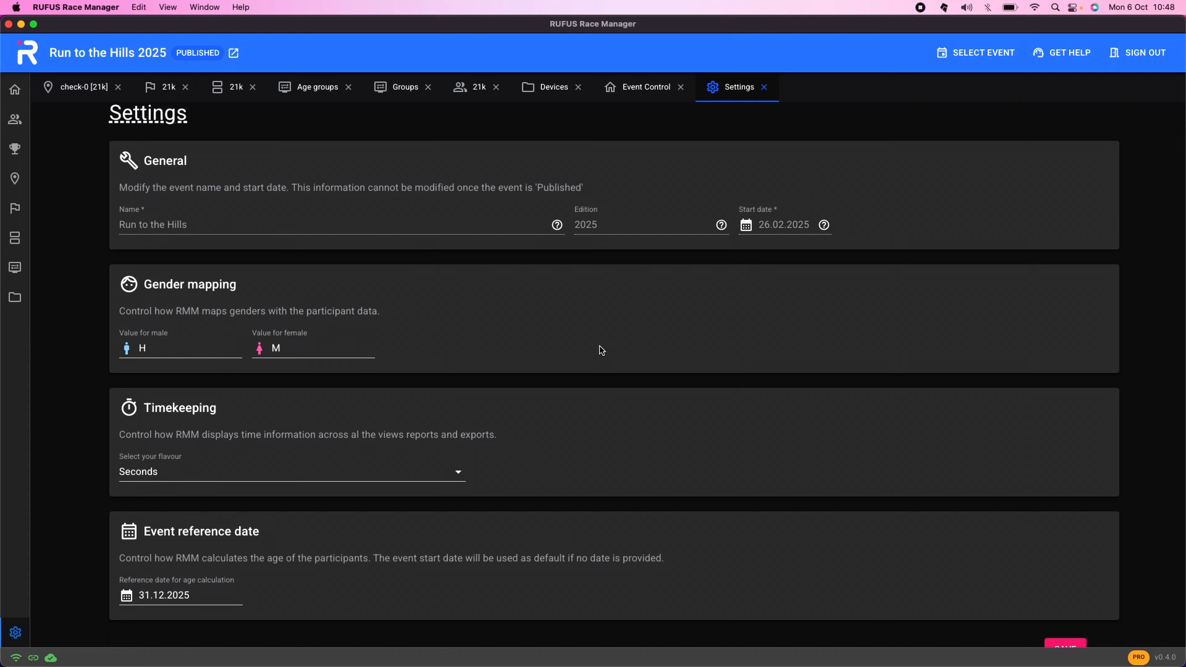
pyautogui.scroll(-1, 601, 351)
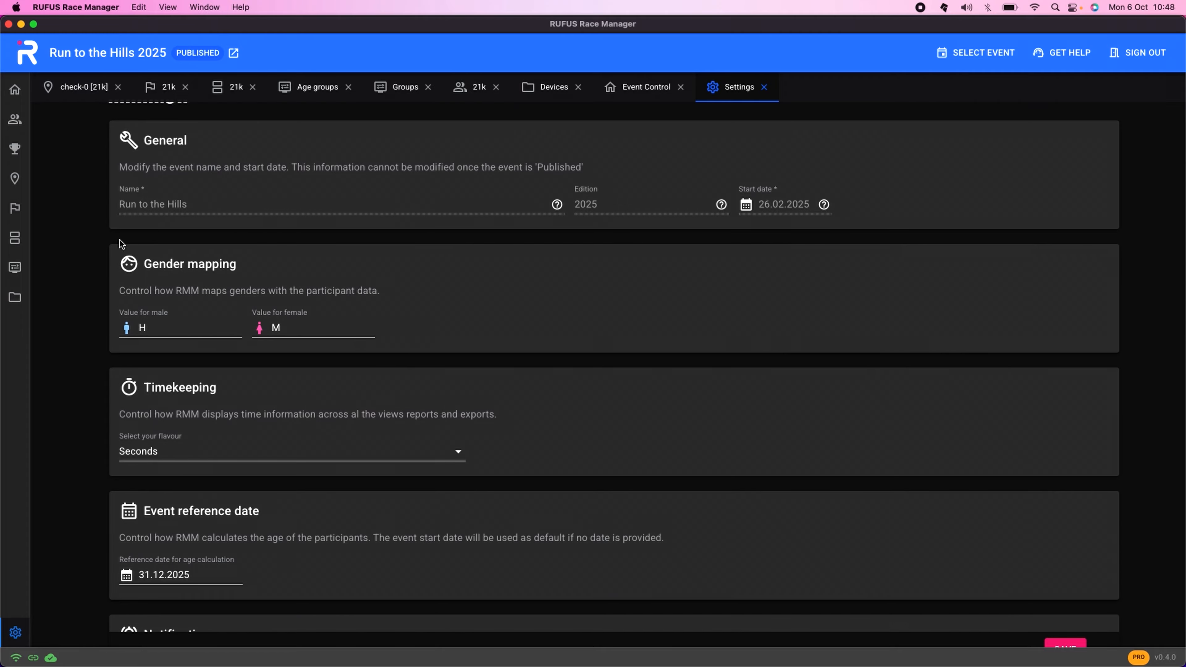
pyautogui.scroll(-4, 120, 243)
pyautogui.click(458, 358)
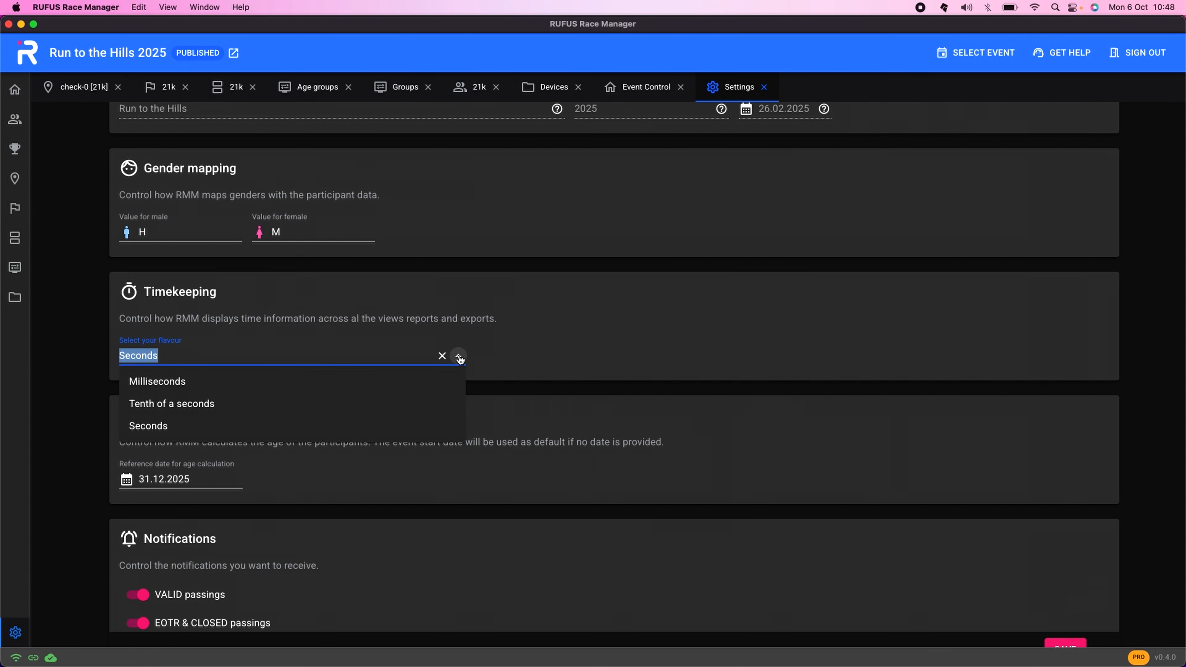
pyautogui.click(460, 358)
pyautogui.scroll(-3, 445, 429)
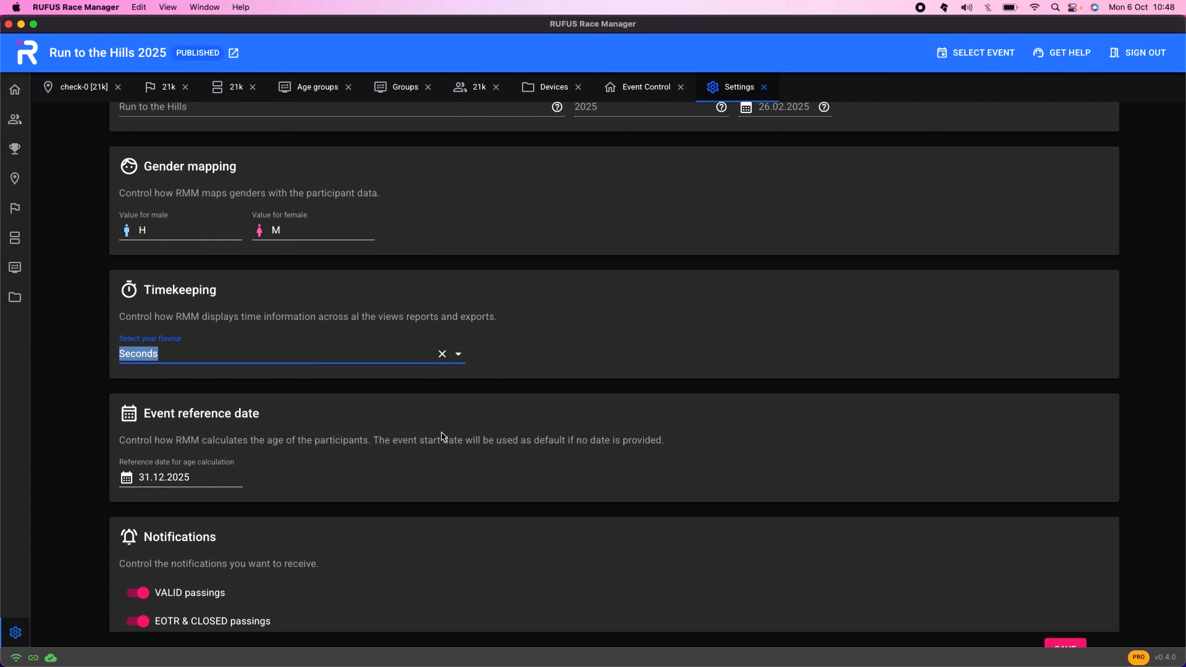
pyautogui.scroll(-6, 561, 327)
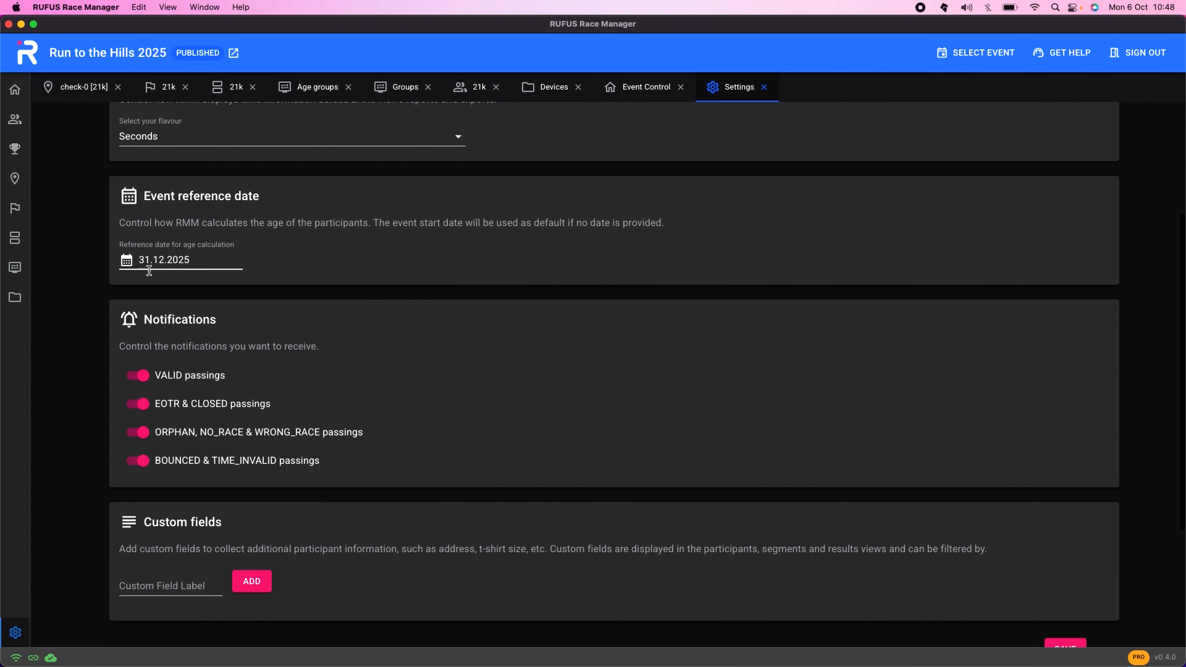
# Step: Turn off notifications for EOTR & CLOSED, ORPHAN, NO_RACE & WRONG_RACE, and BOUNCED & TIME_INVALID passings
pyautogui.click(141, 405)
pyautogui.click(141, 433)
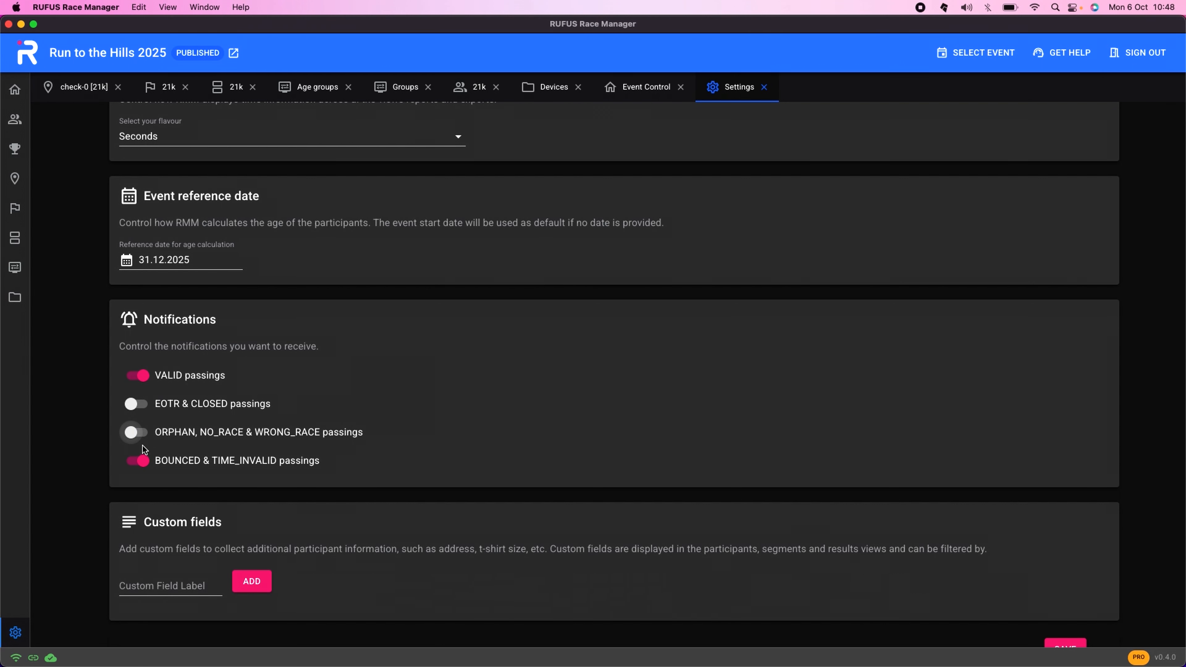
pyautogui.click(140, 462)
# Step: Add a custom participant field labelled "dni" in the event settings
pyautogui.scroll(-5, 323, 458)
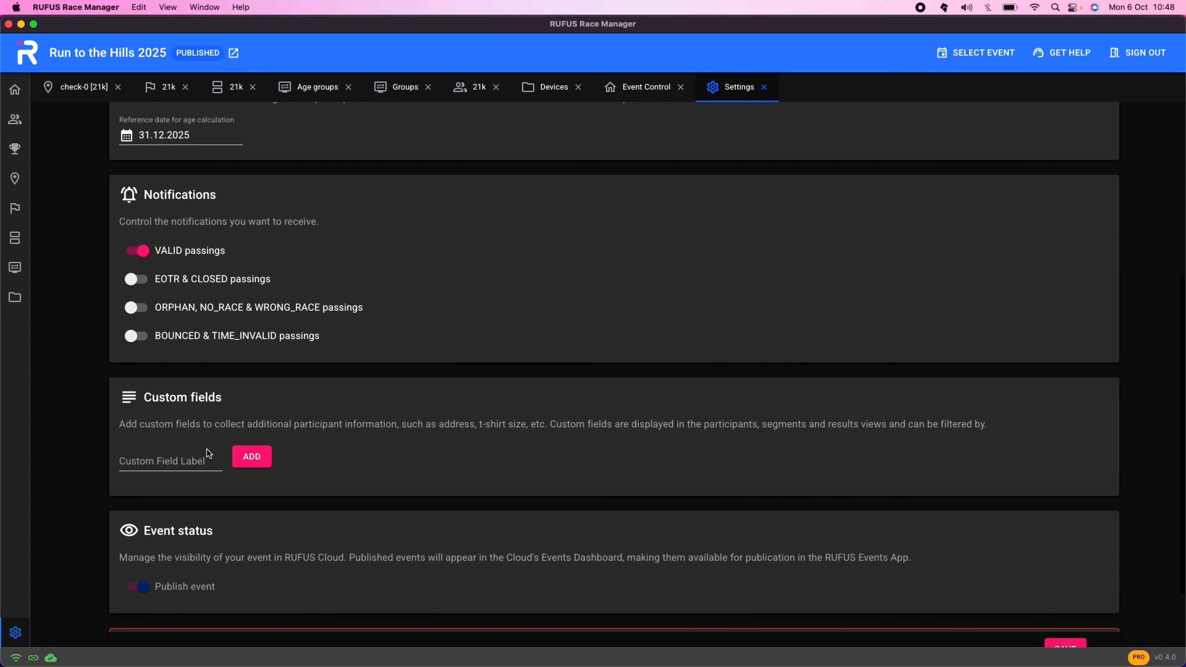
pyautogui.click(197, 457)
pyautogui.scroll(-4, 189, 346)
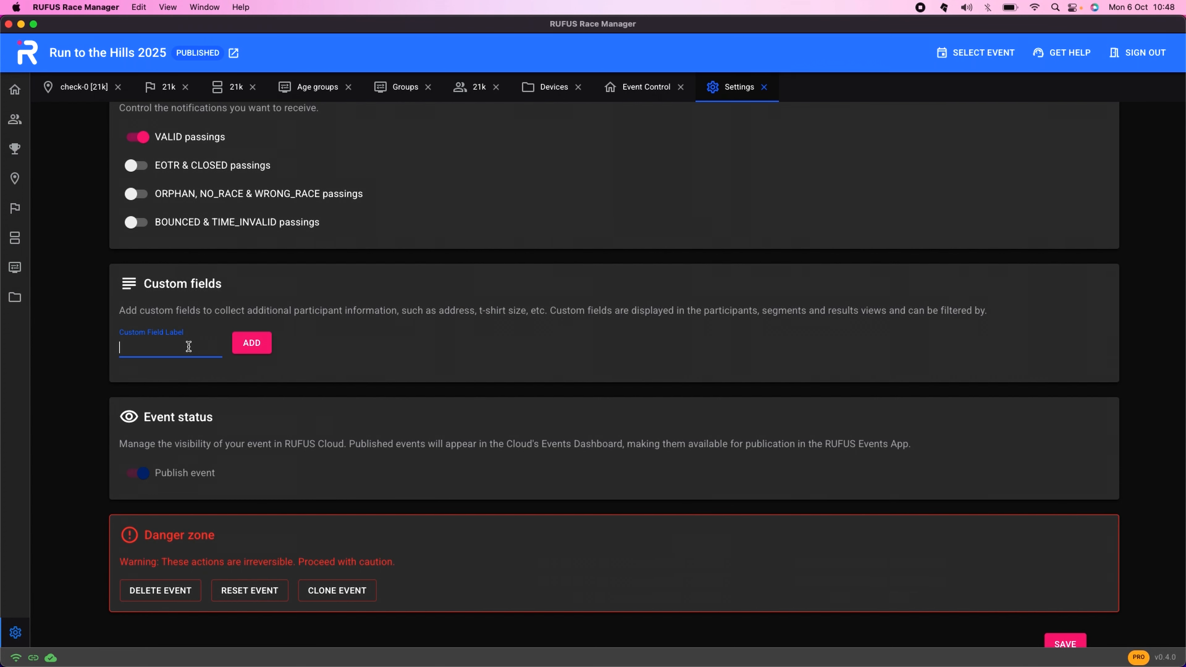
pyautogui.write('dni')
pyautogui.click(257, 344)
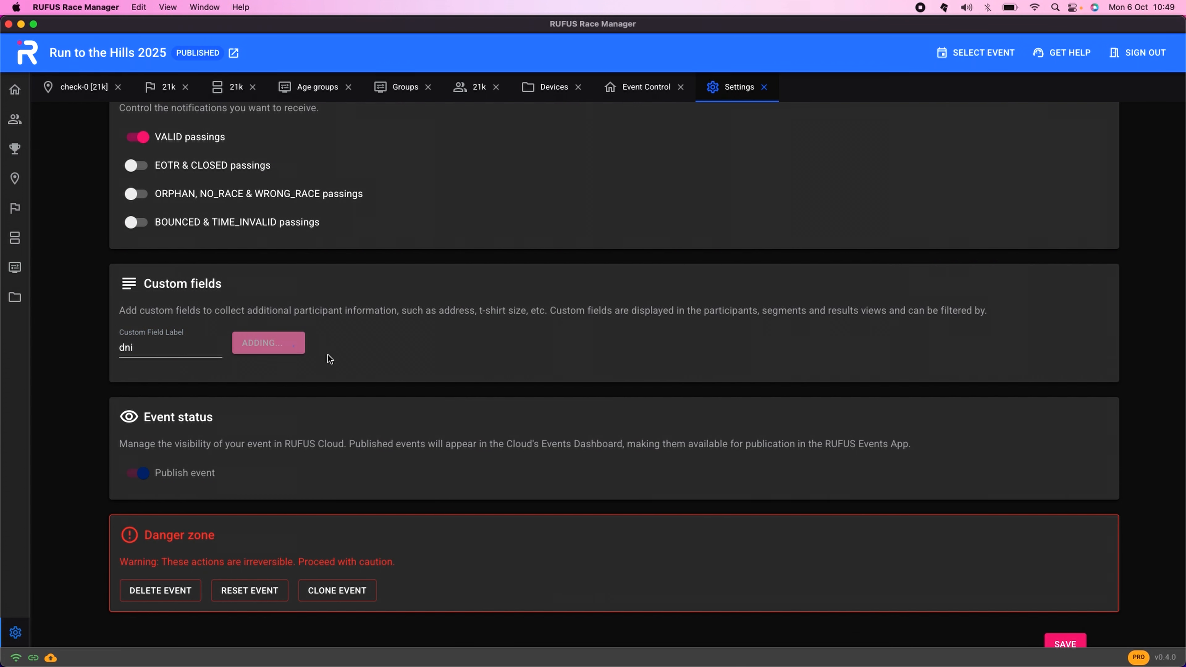
pyautogui.scroll(-2, 367, 361)
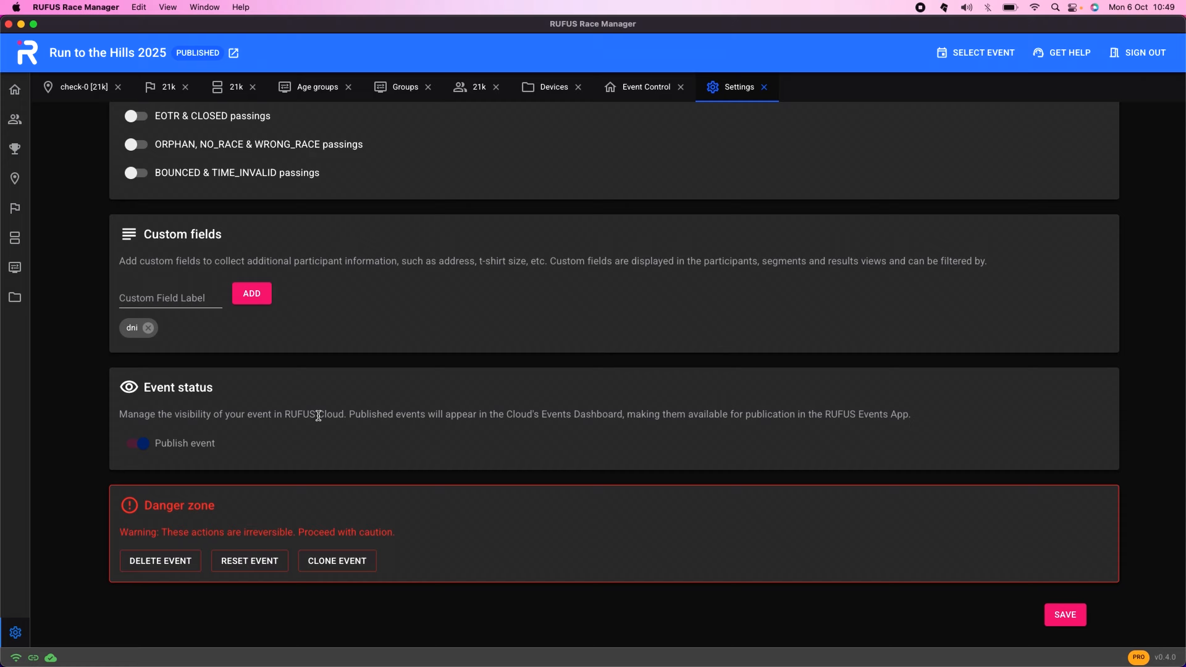
# Step: Open the results of the 21k race to view its podiums and rankings
pyautogui.click(15, 148)
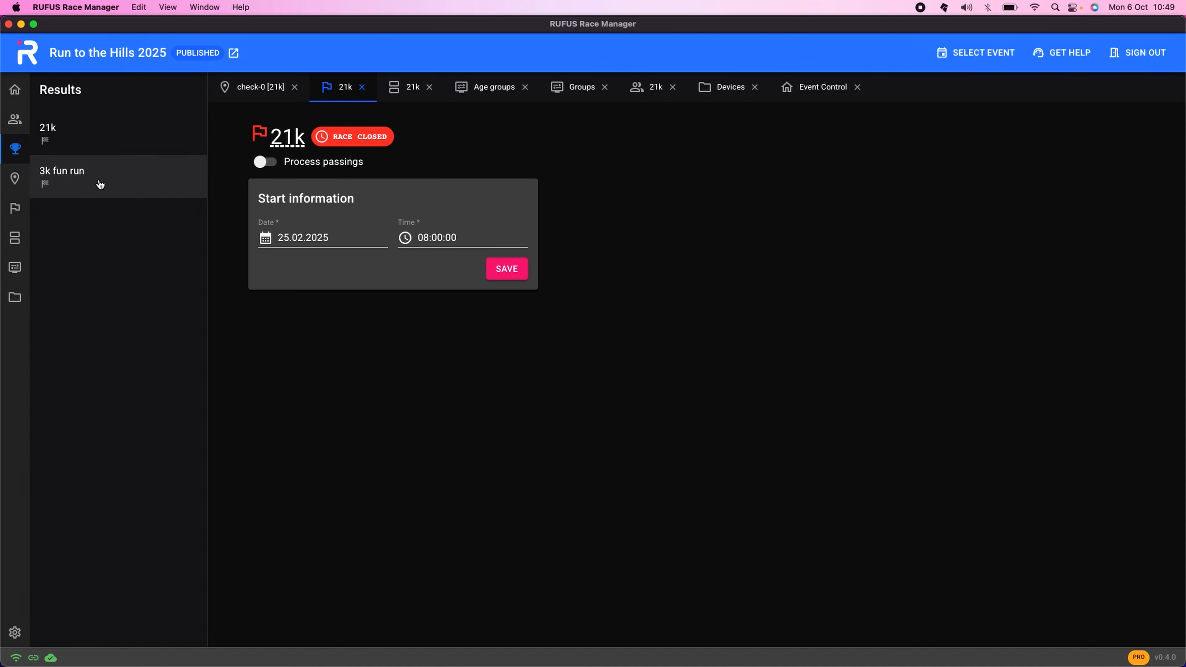
pyautogui.click(103, 140)
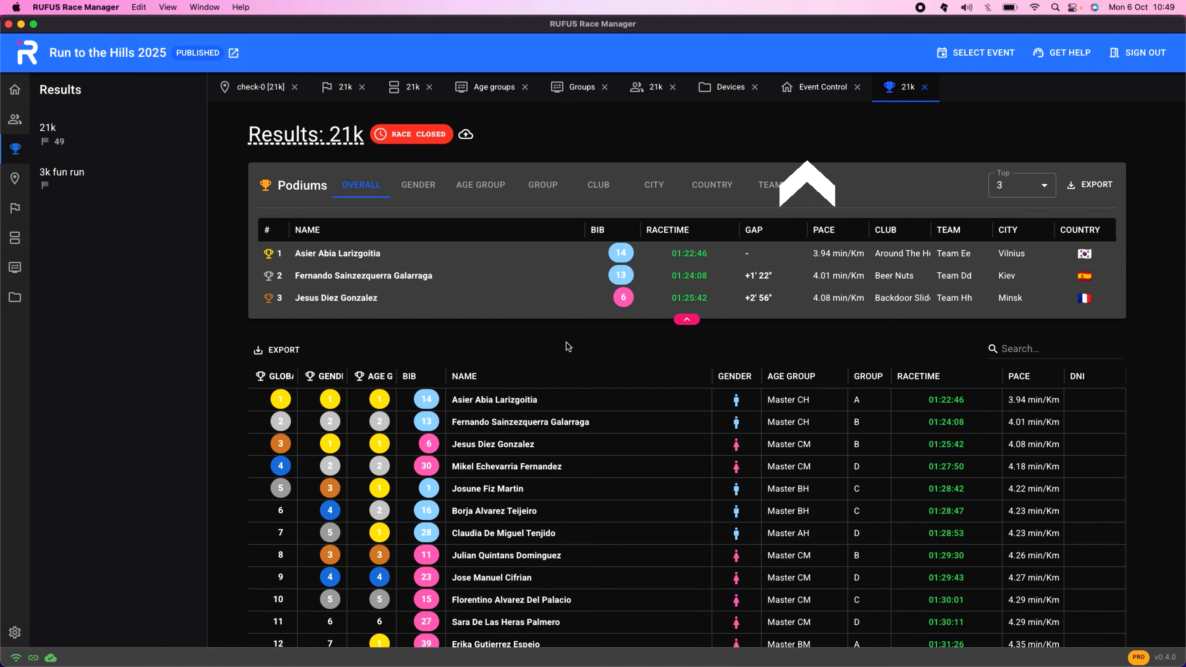
# Step: Revisit the open Event Control, Devices and Groups views, and close the Groups, 21k participants and Devices views
pyautogui.click(822, 87)
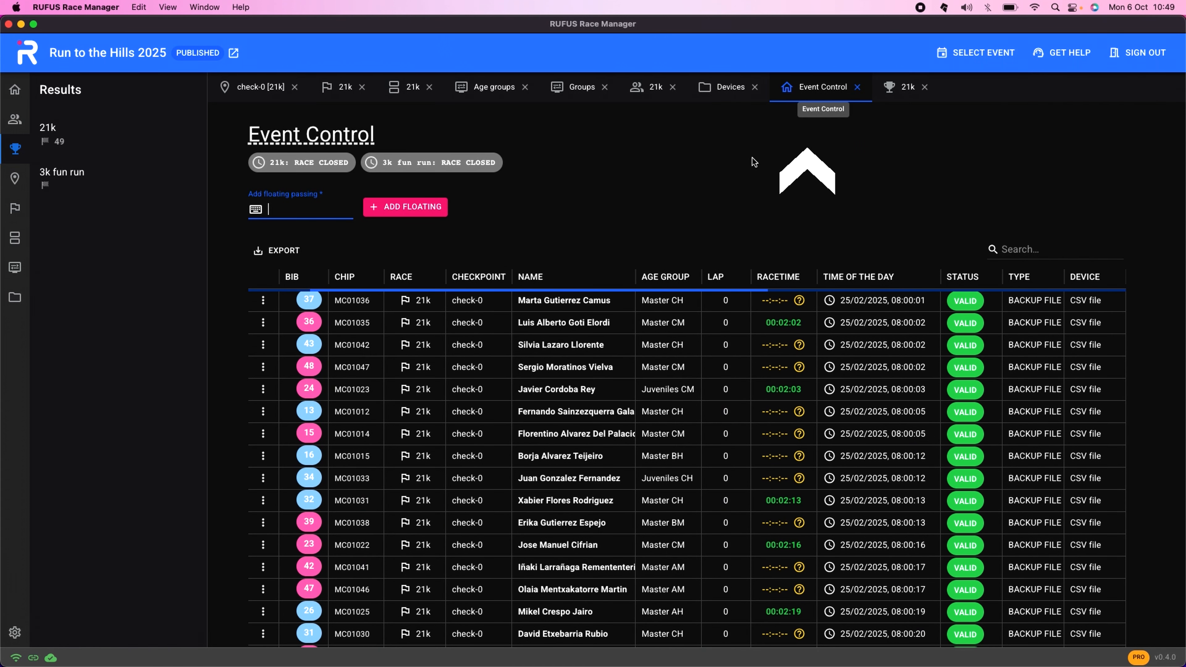
pyautogui.click(723, 88)
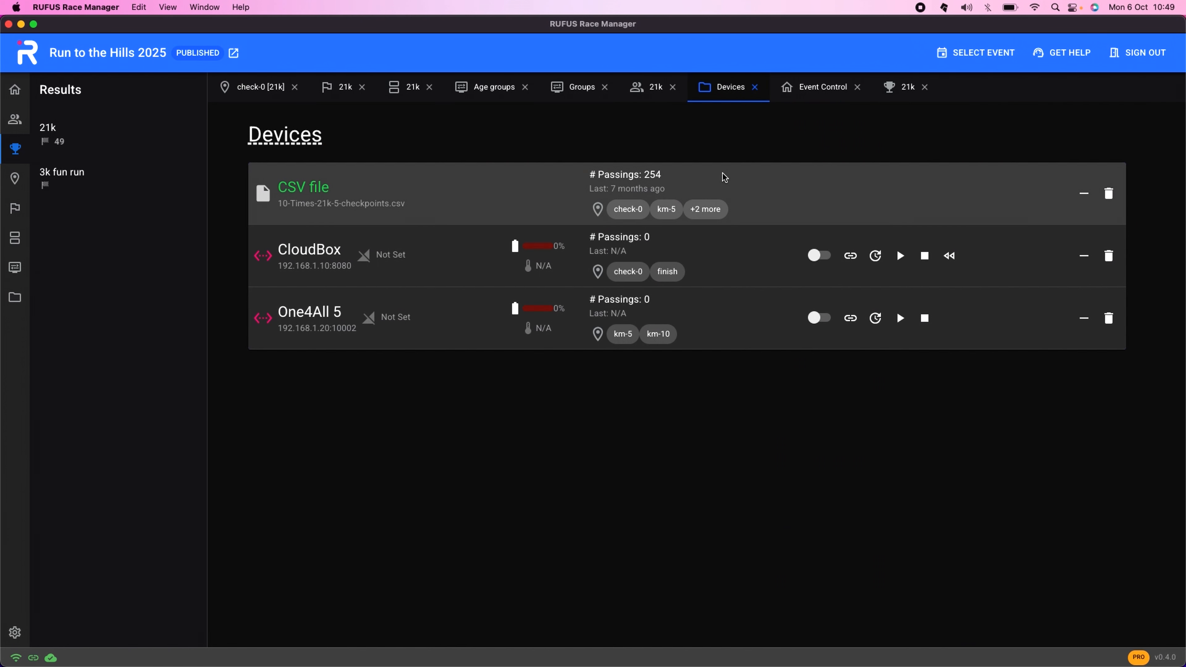
pyautogui.click(581, 96)
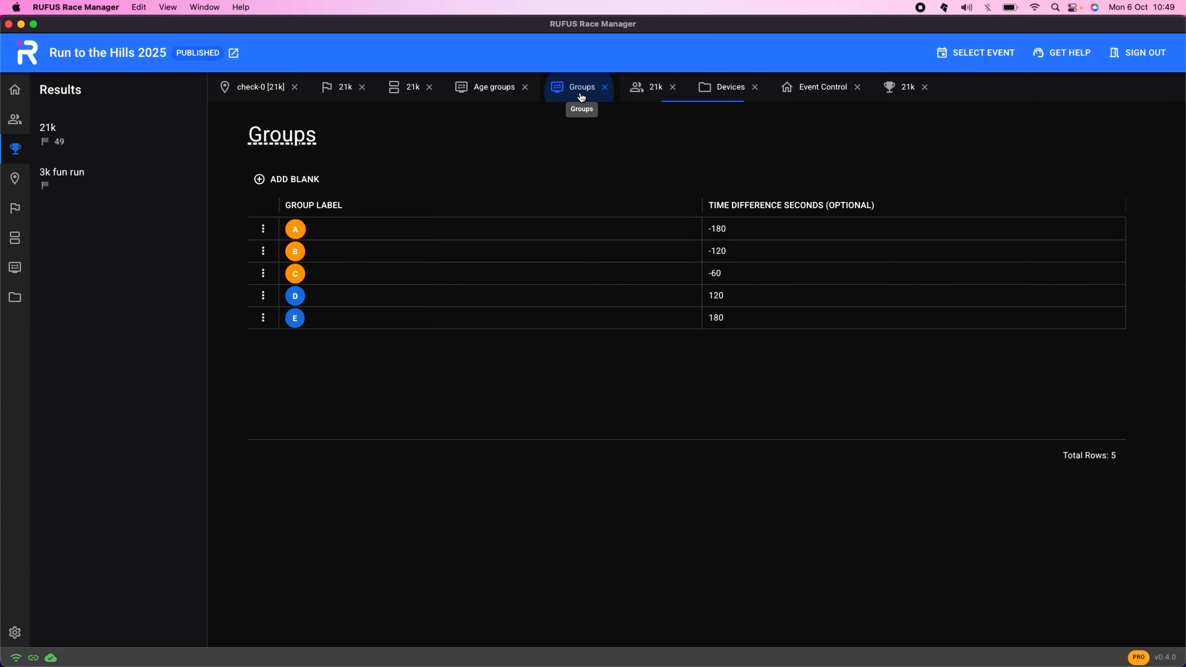
pyautogui.click(606, 89)
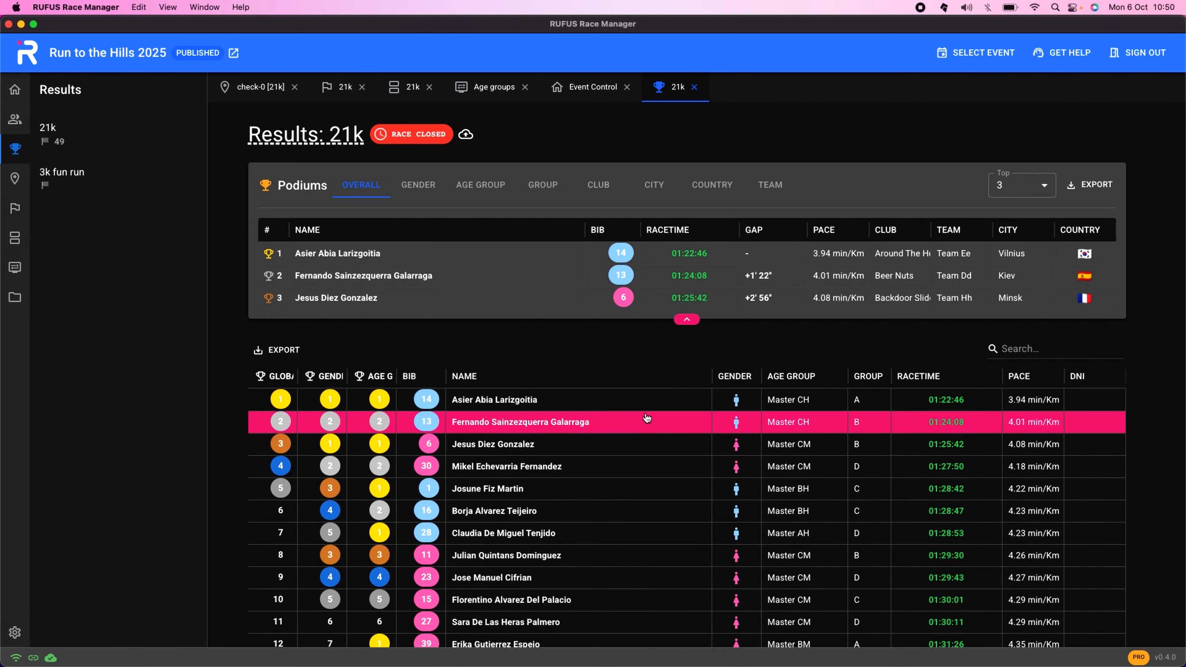
# Step: Open the details of the participant with bib 13 from the 21k results and review their passings and registration information
pyautogui.click(666, 420)
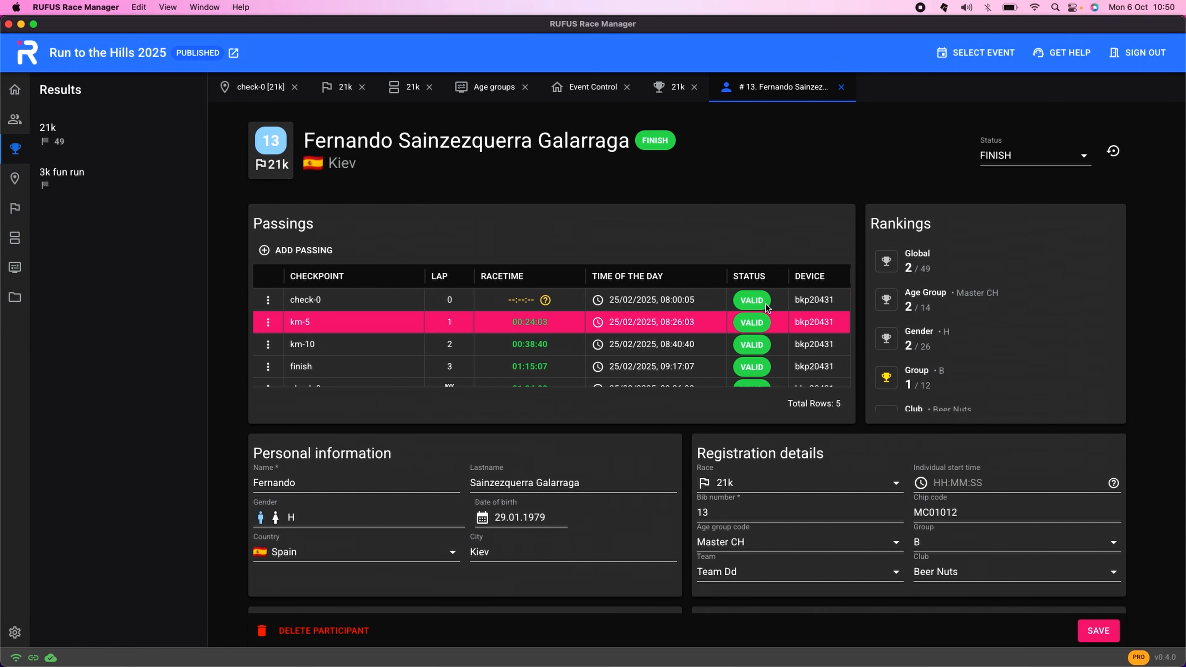
pyautogui.scroll(-1, 769, 308)
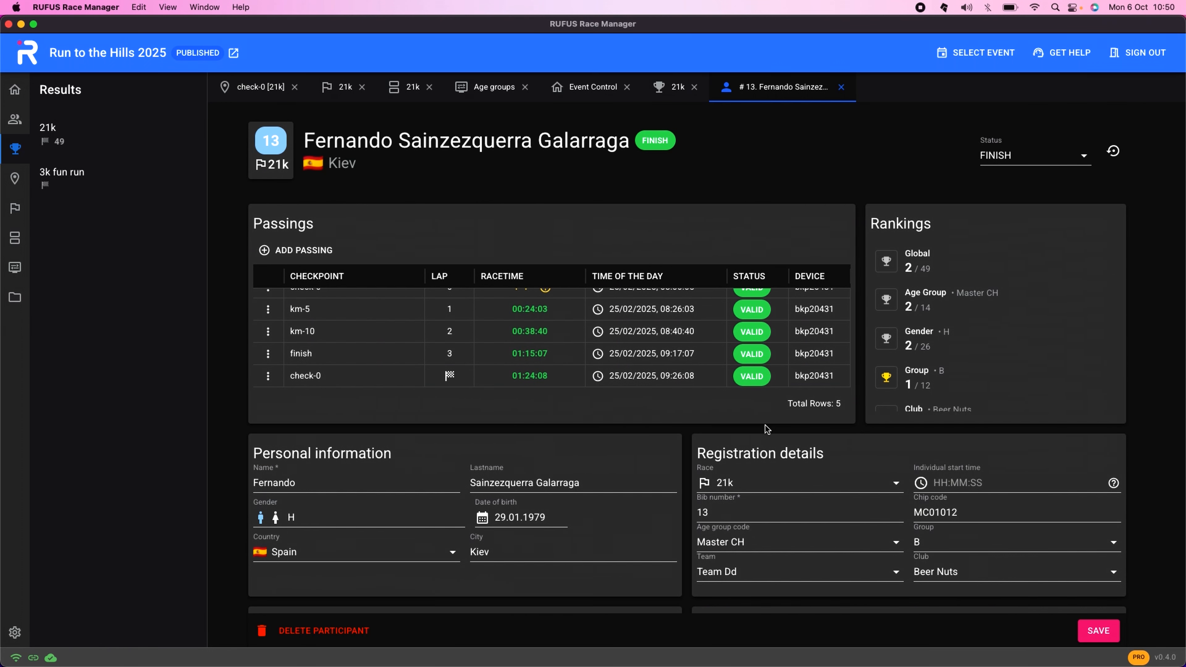
pyautogui.scroll(-2, 766, 392)
pyautogui.scroll(3, 767, 429)
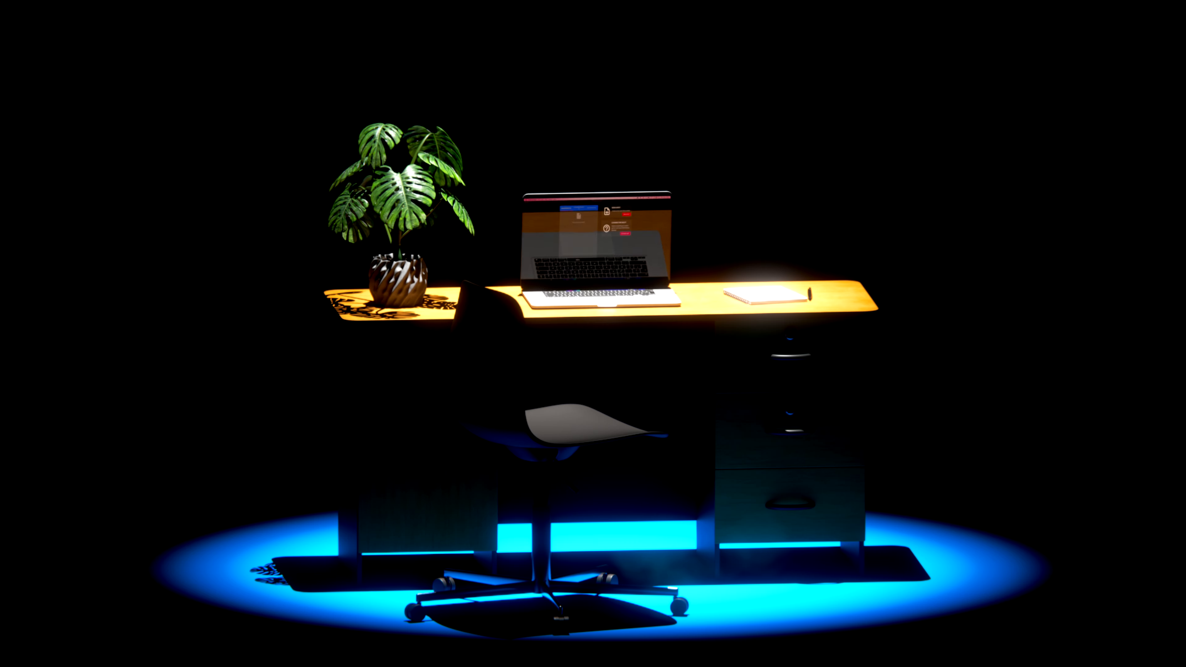